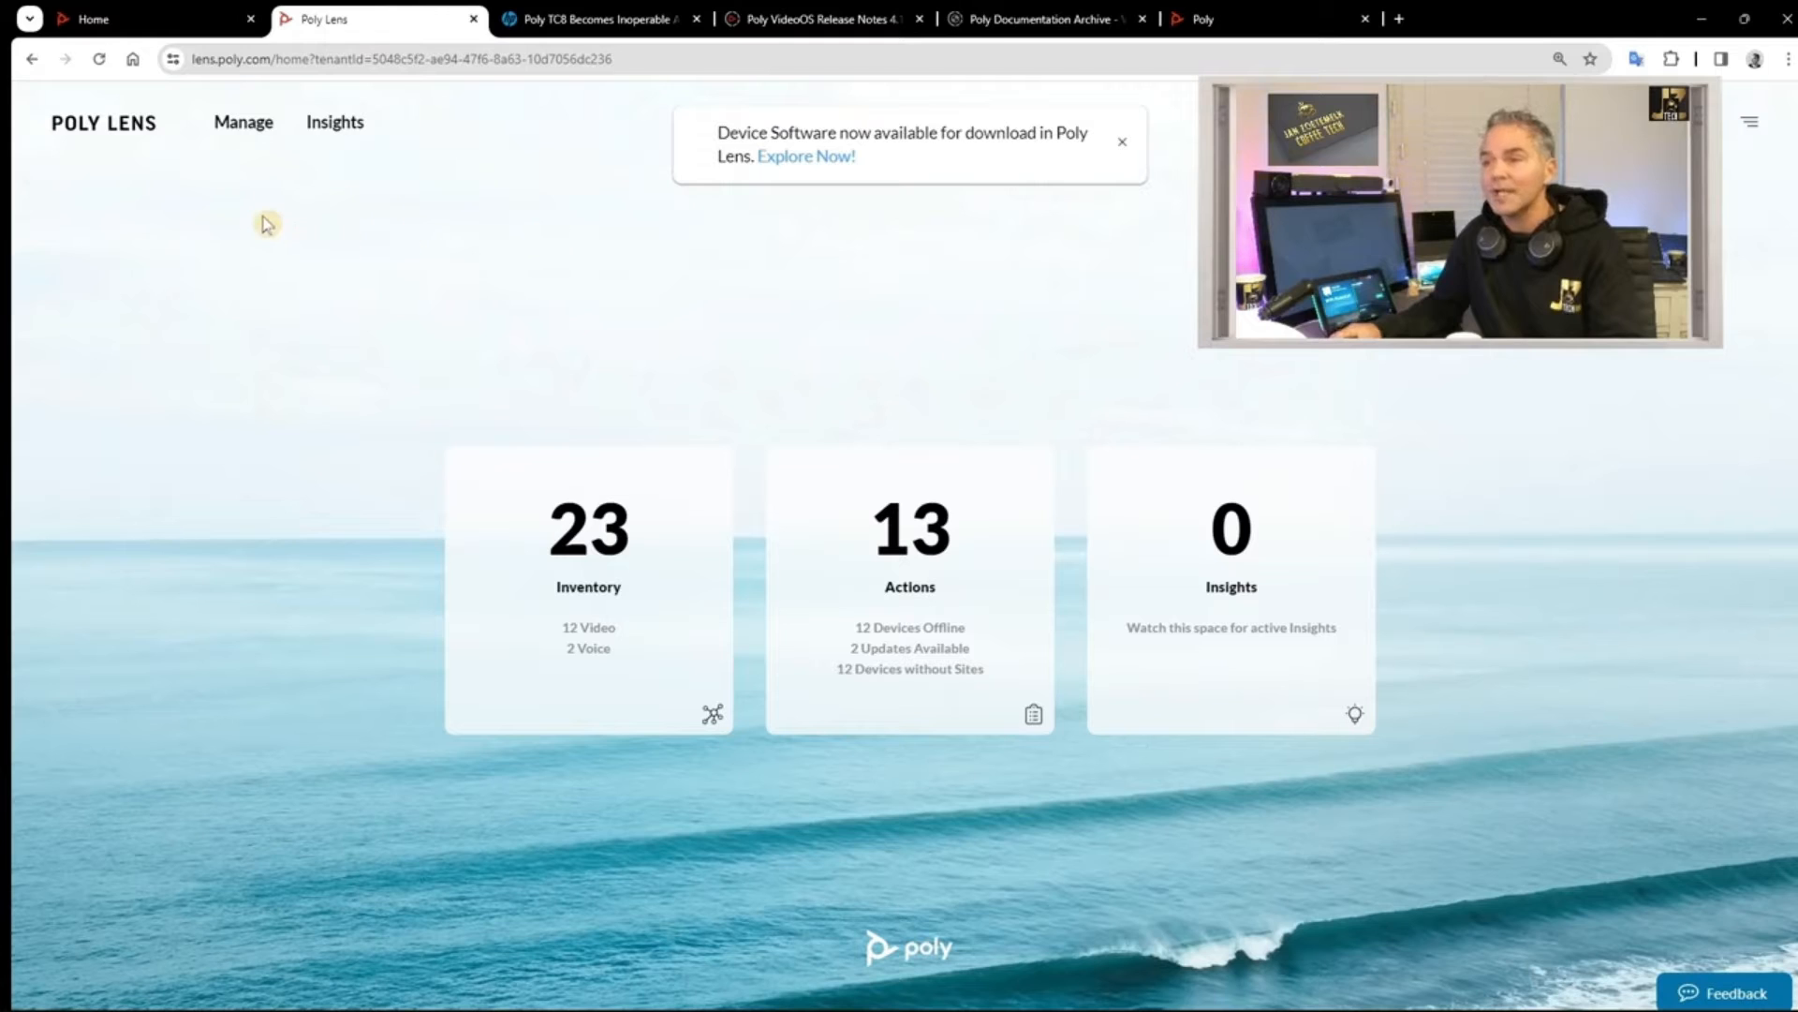
From Manage, show Software Versions for Studio USB with its 2.1.1 downloads and release notes.
left_click(239, 125)
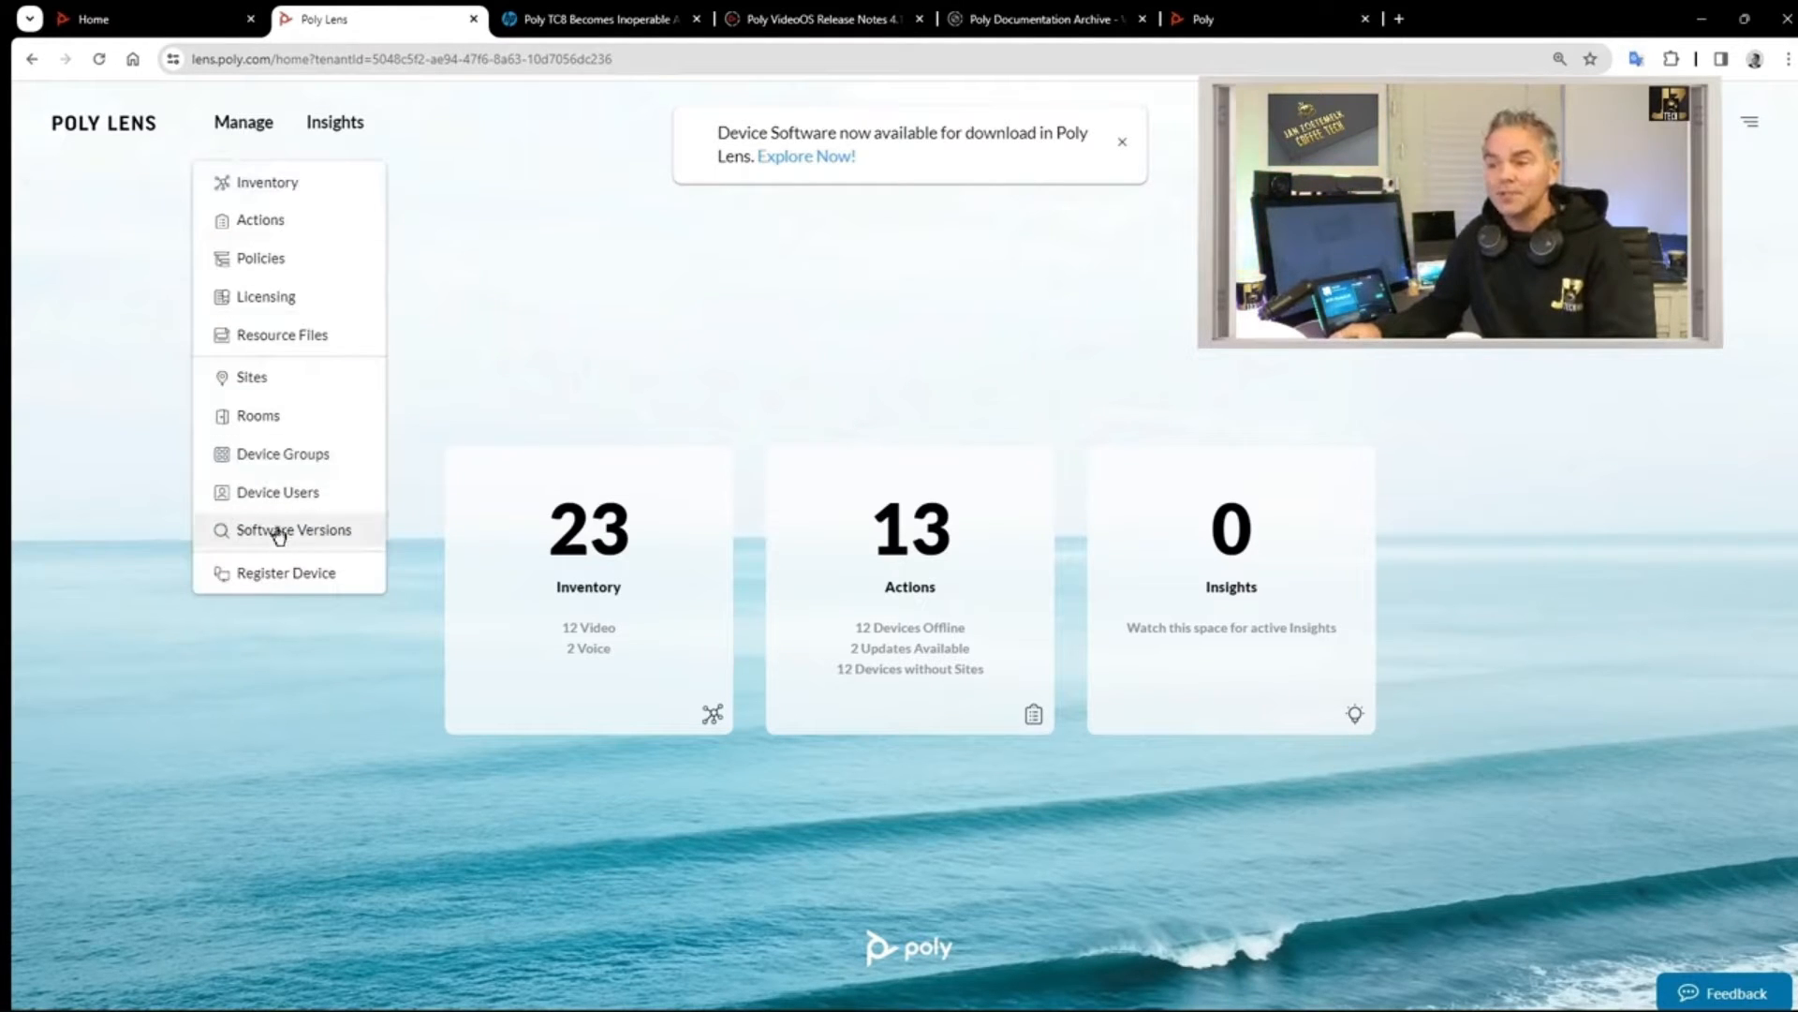
left_click(254, 535)
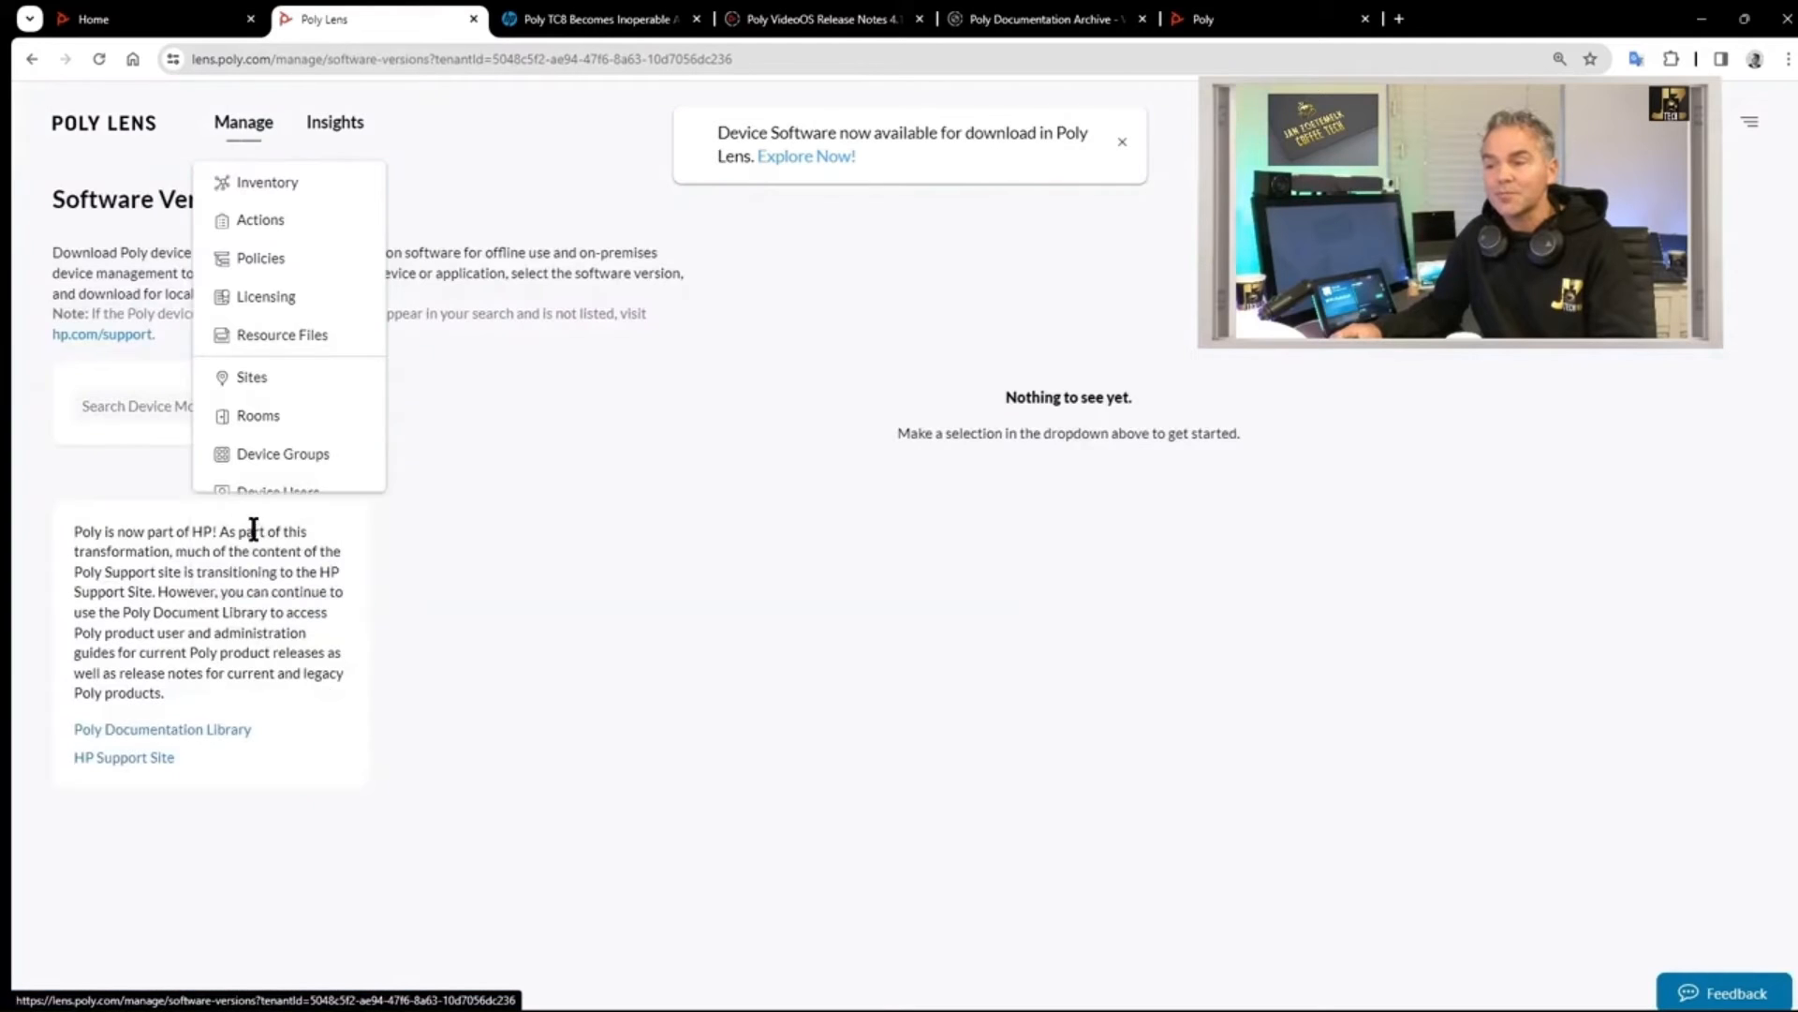
left_click(159, 408)
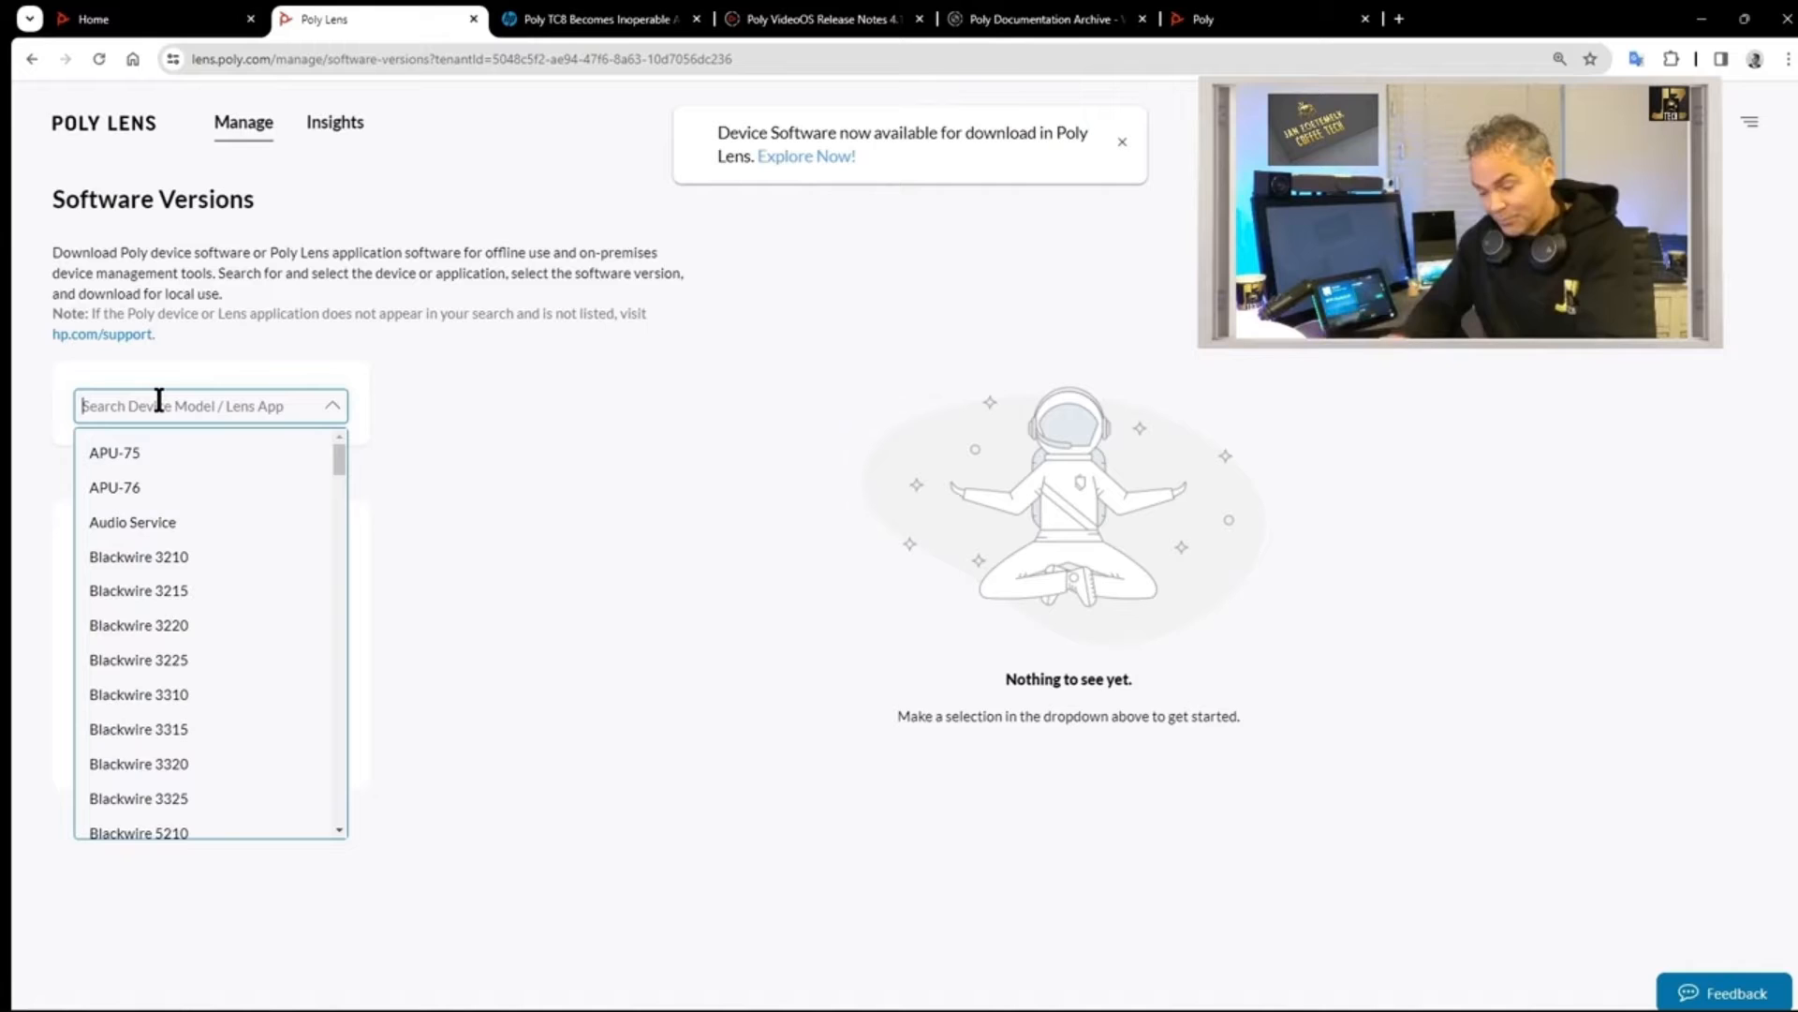
type("studio usb")
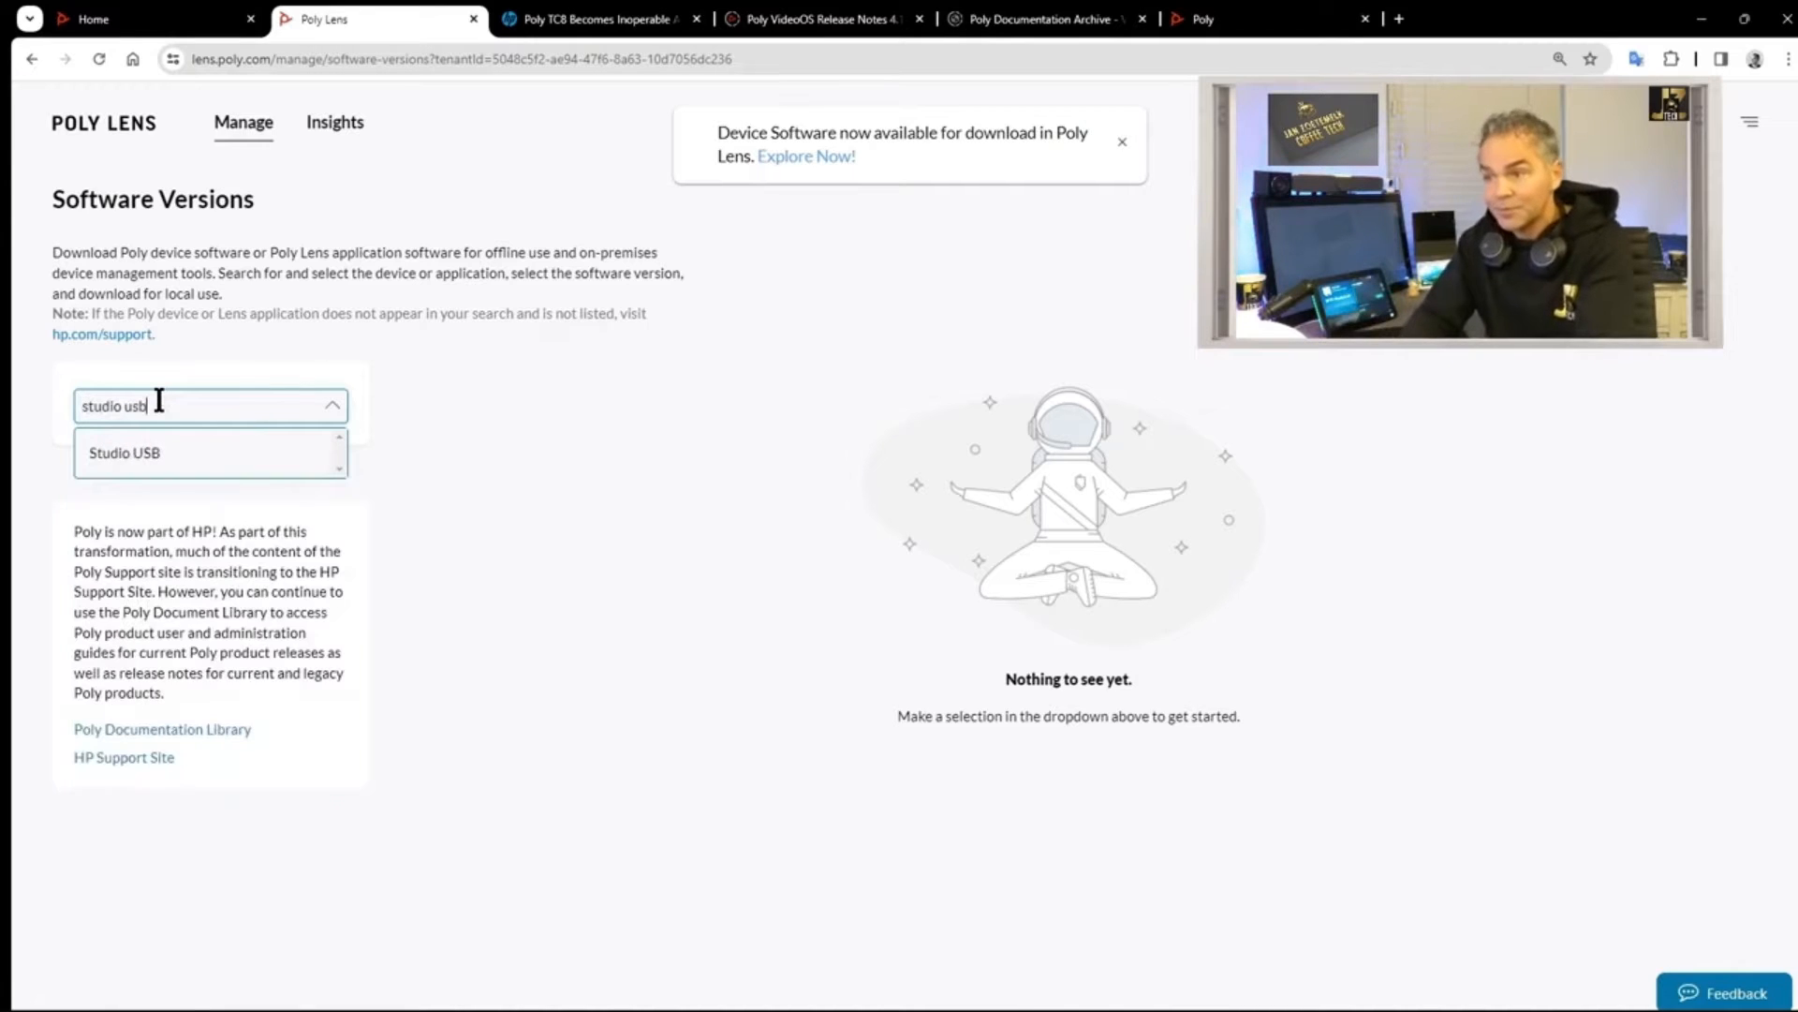
left_click(147, 452)
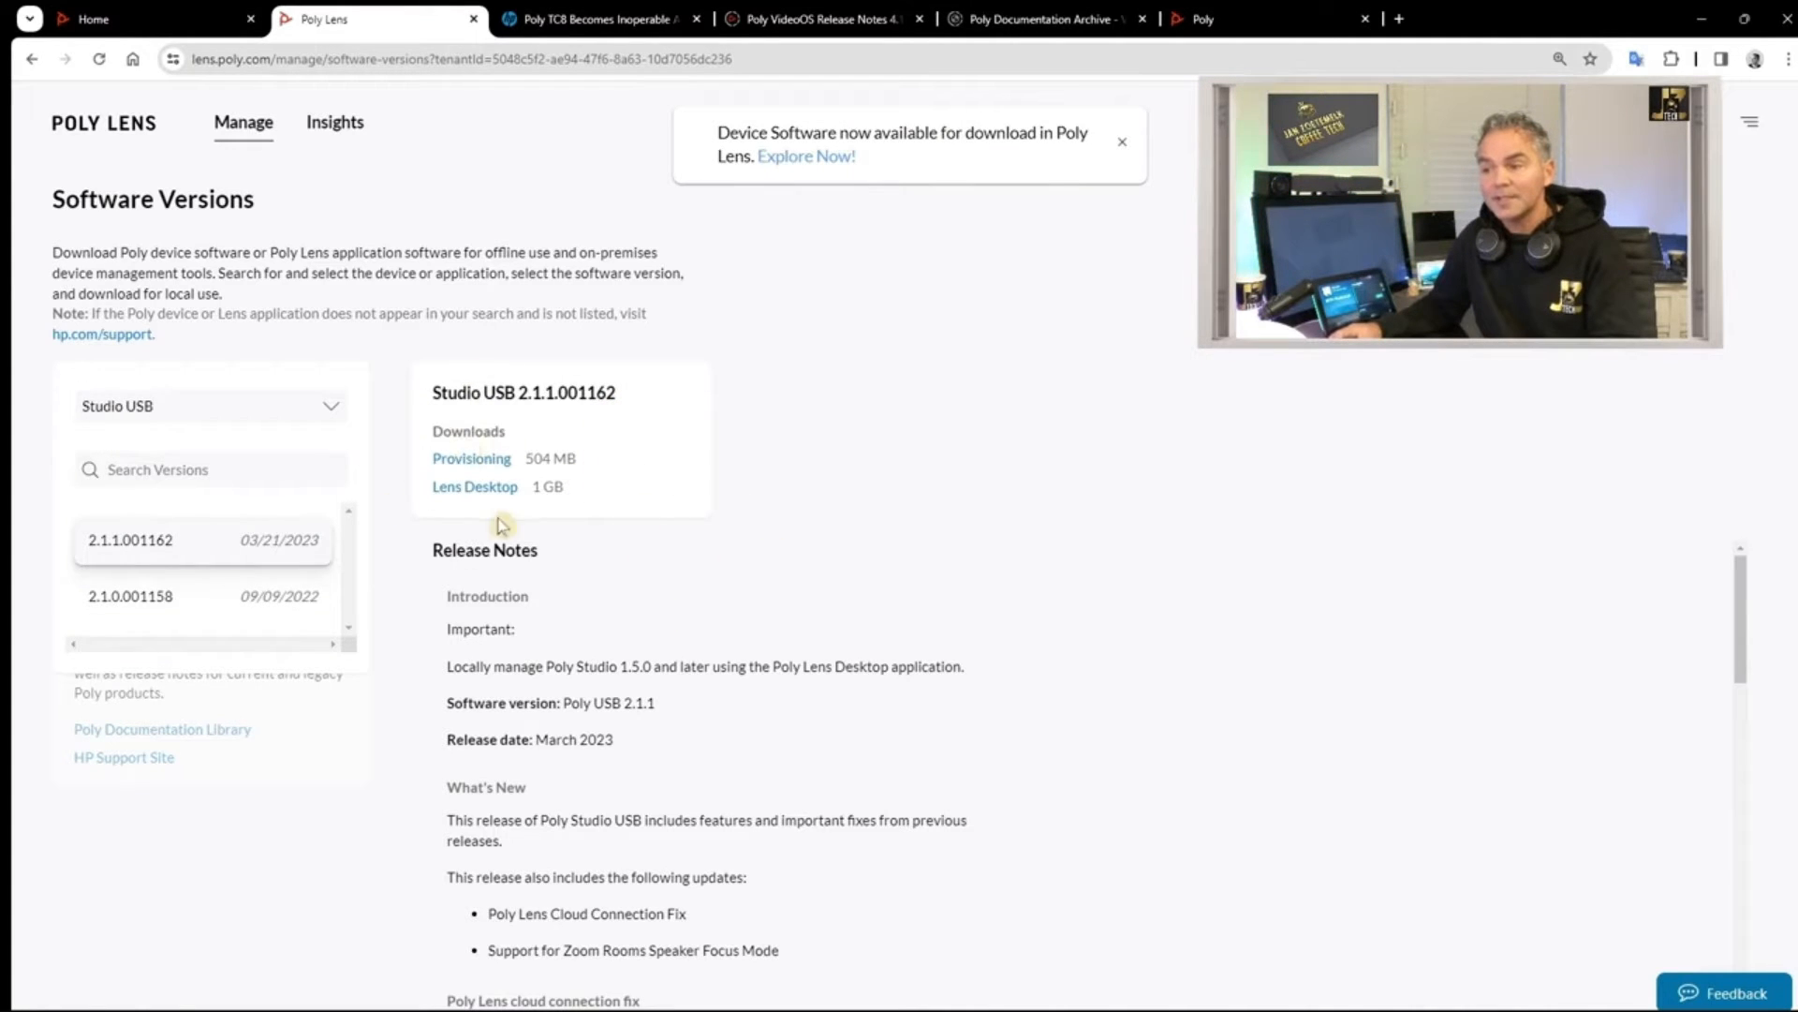
scroll(776, 605, "down", 1)
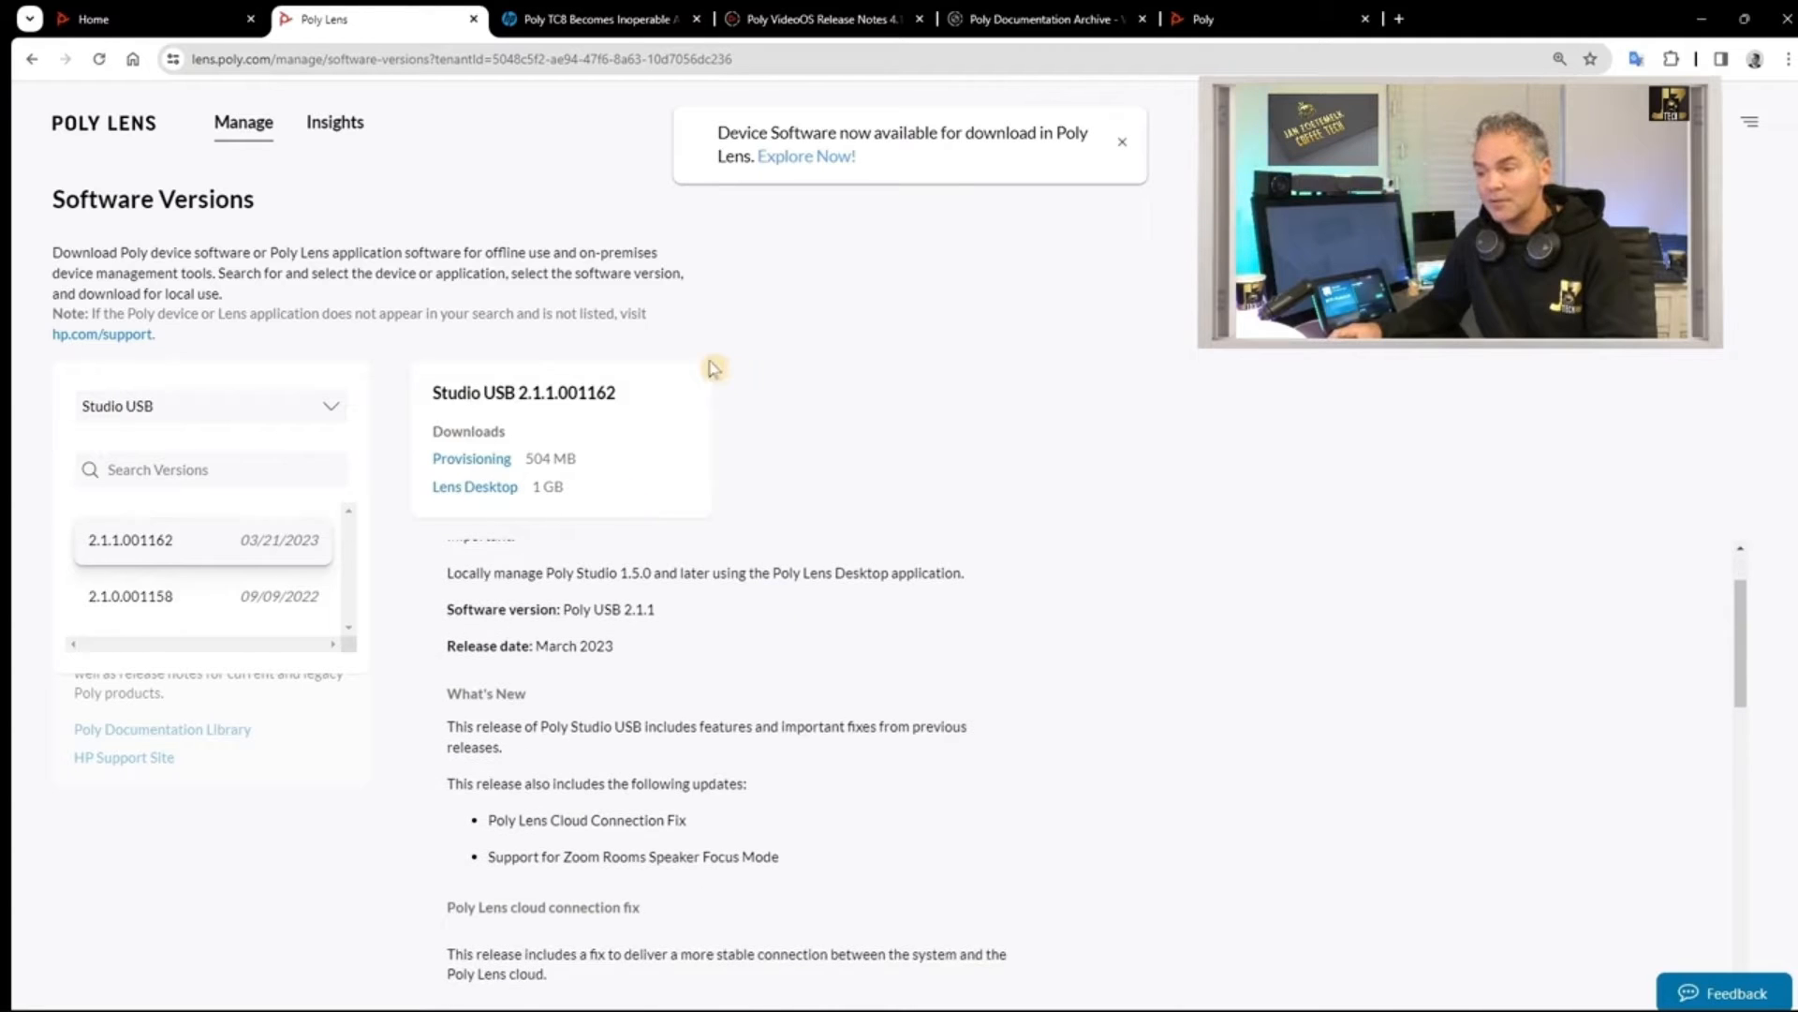
scroll(745, 639, "up", 1)
scroll(732, 666, "down", 8)
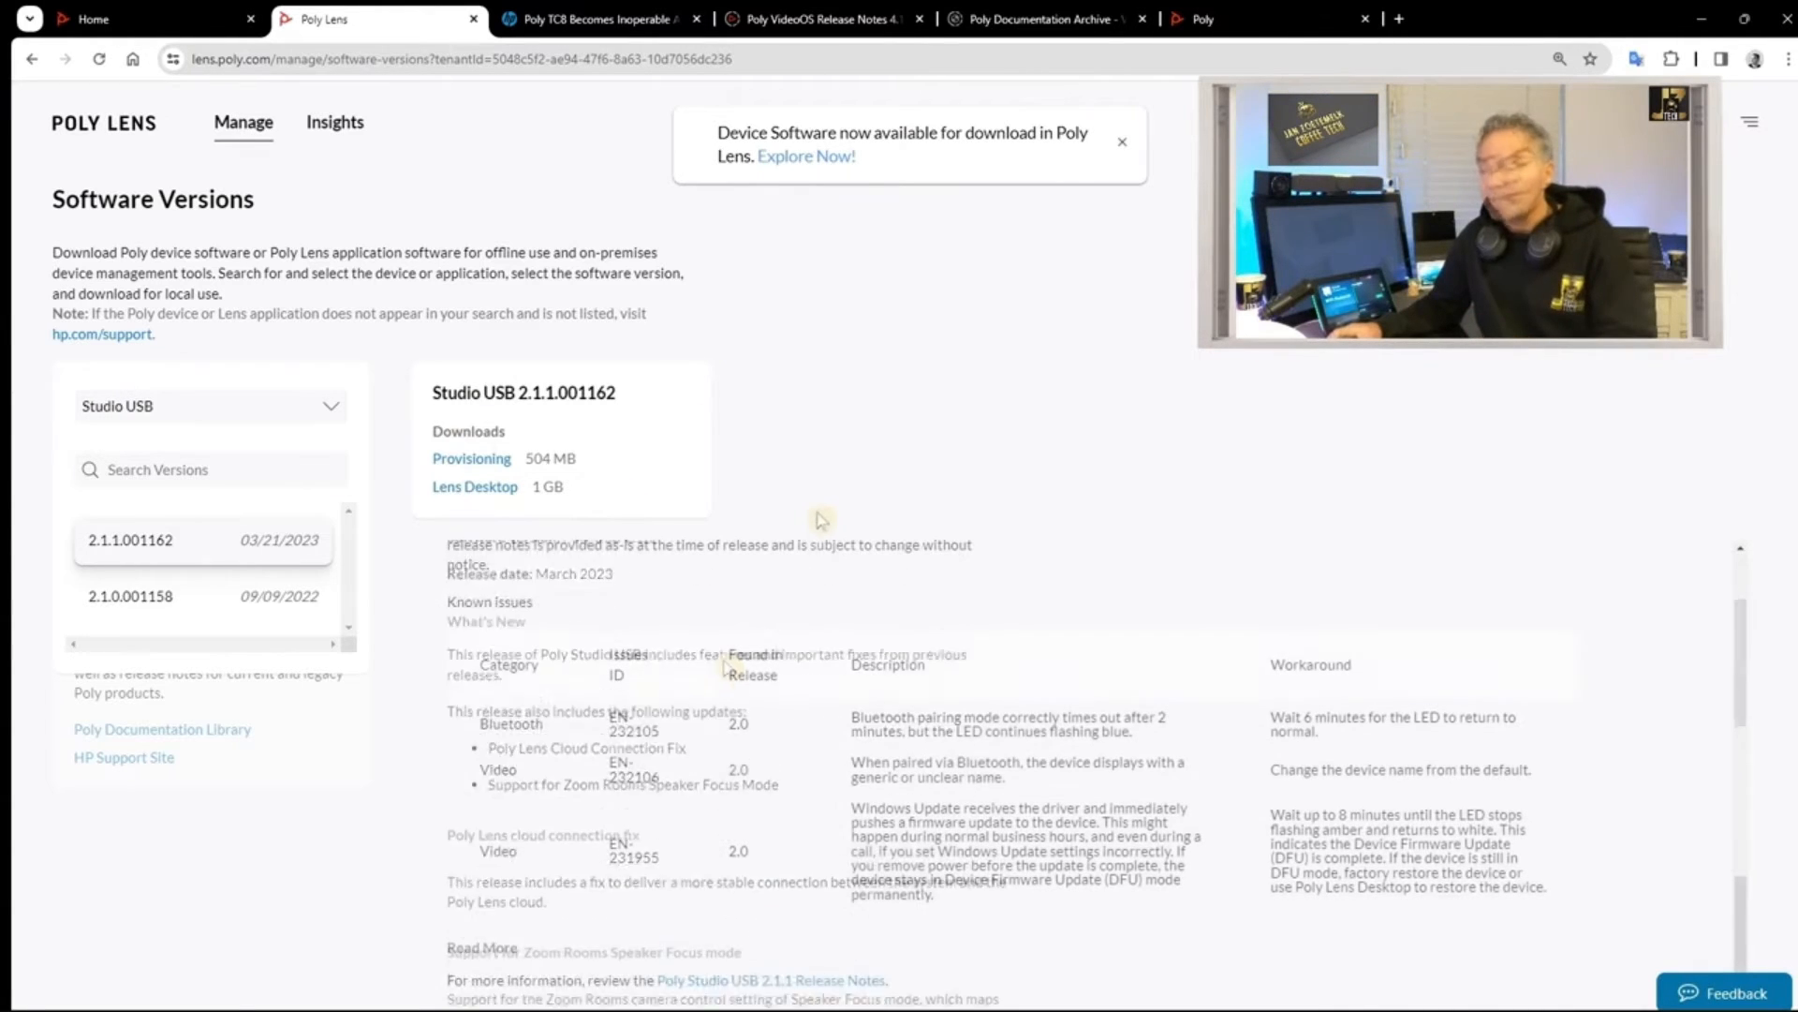
scroll(843, 704, "down", 4)
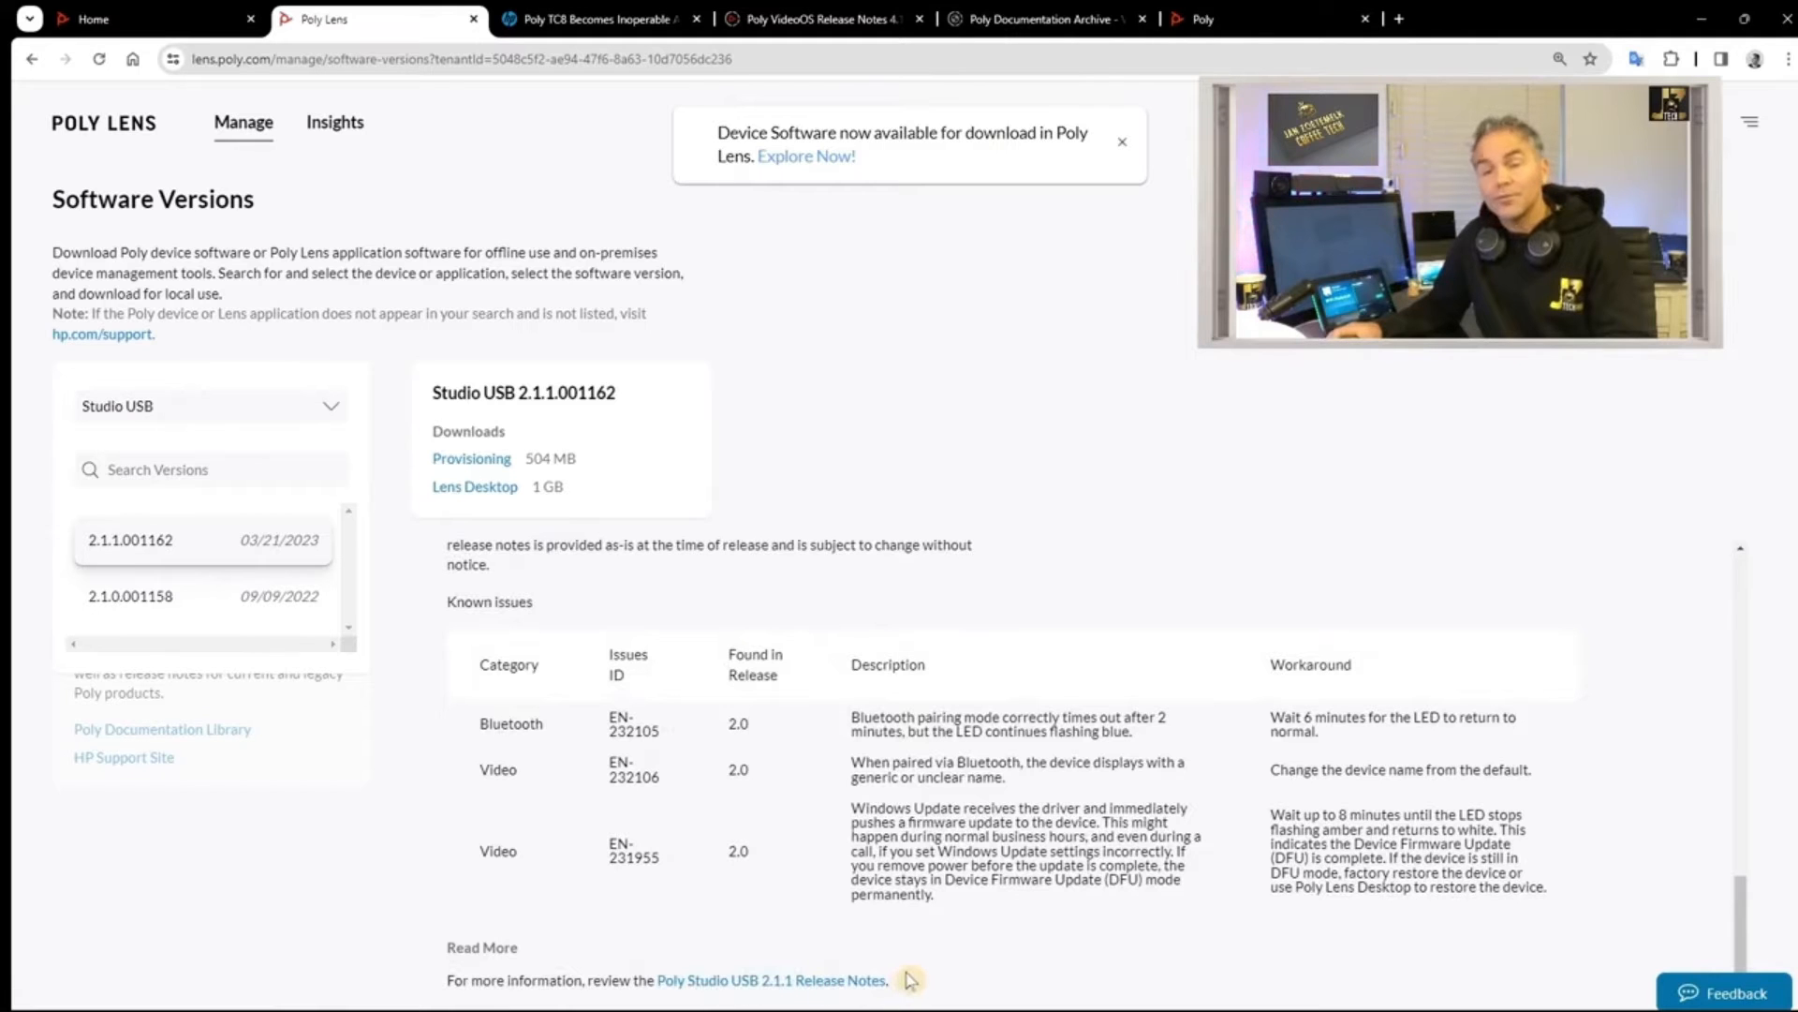
scroll(839, 843, "up", 6)
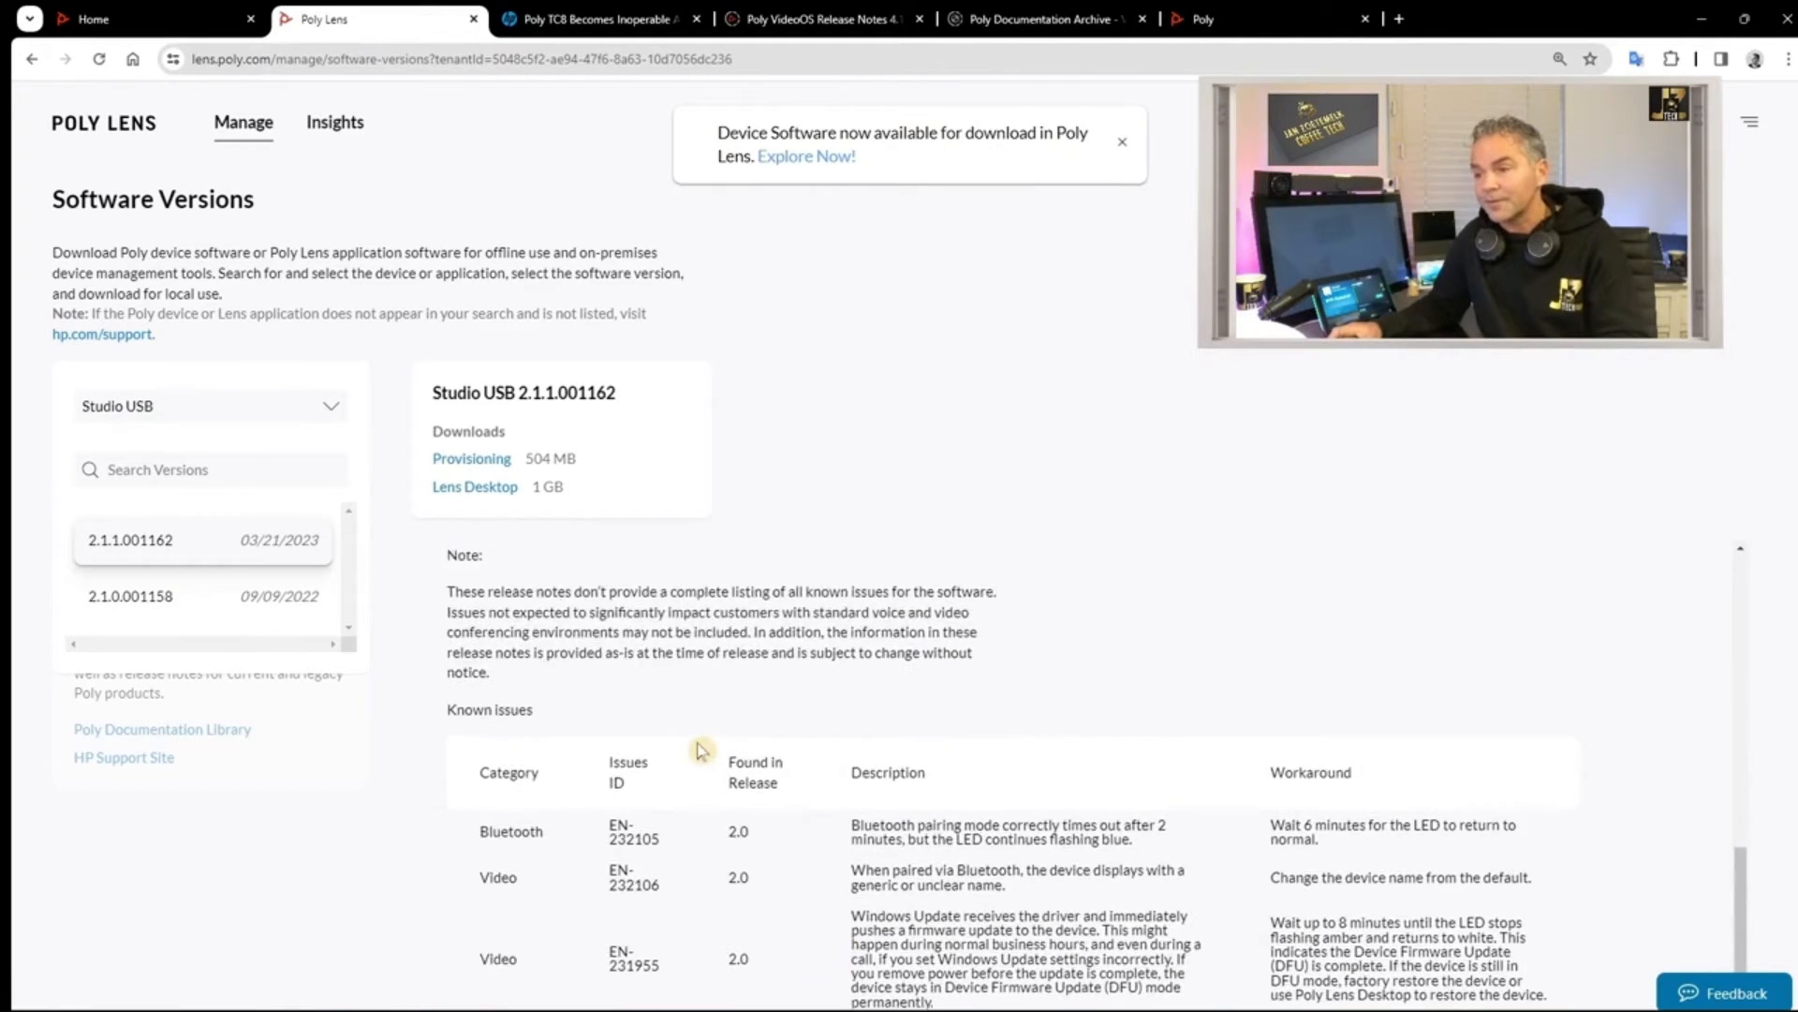
scroll(702, 731, "up", 6)
scroll(562, 632, "up", 4)
Switch the device model to Studio X30 to show its 4.1.2.388101 download and earlier versions.
left_click(175, 406)
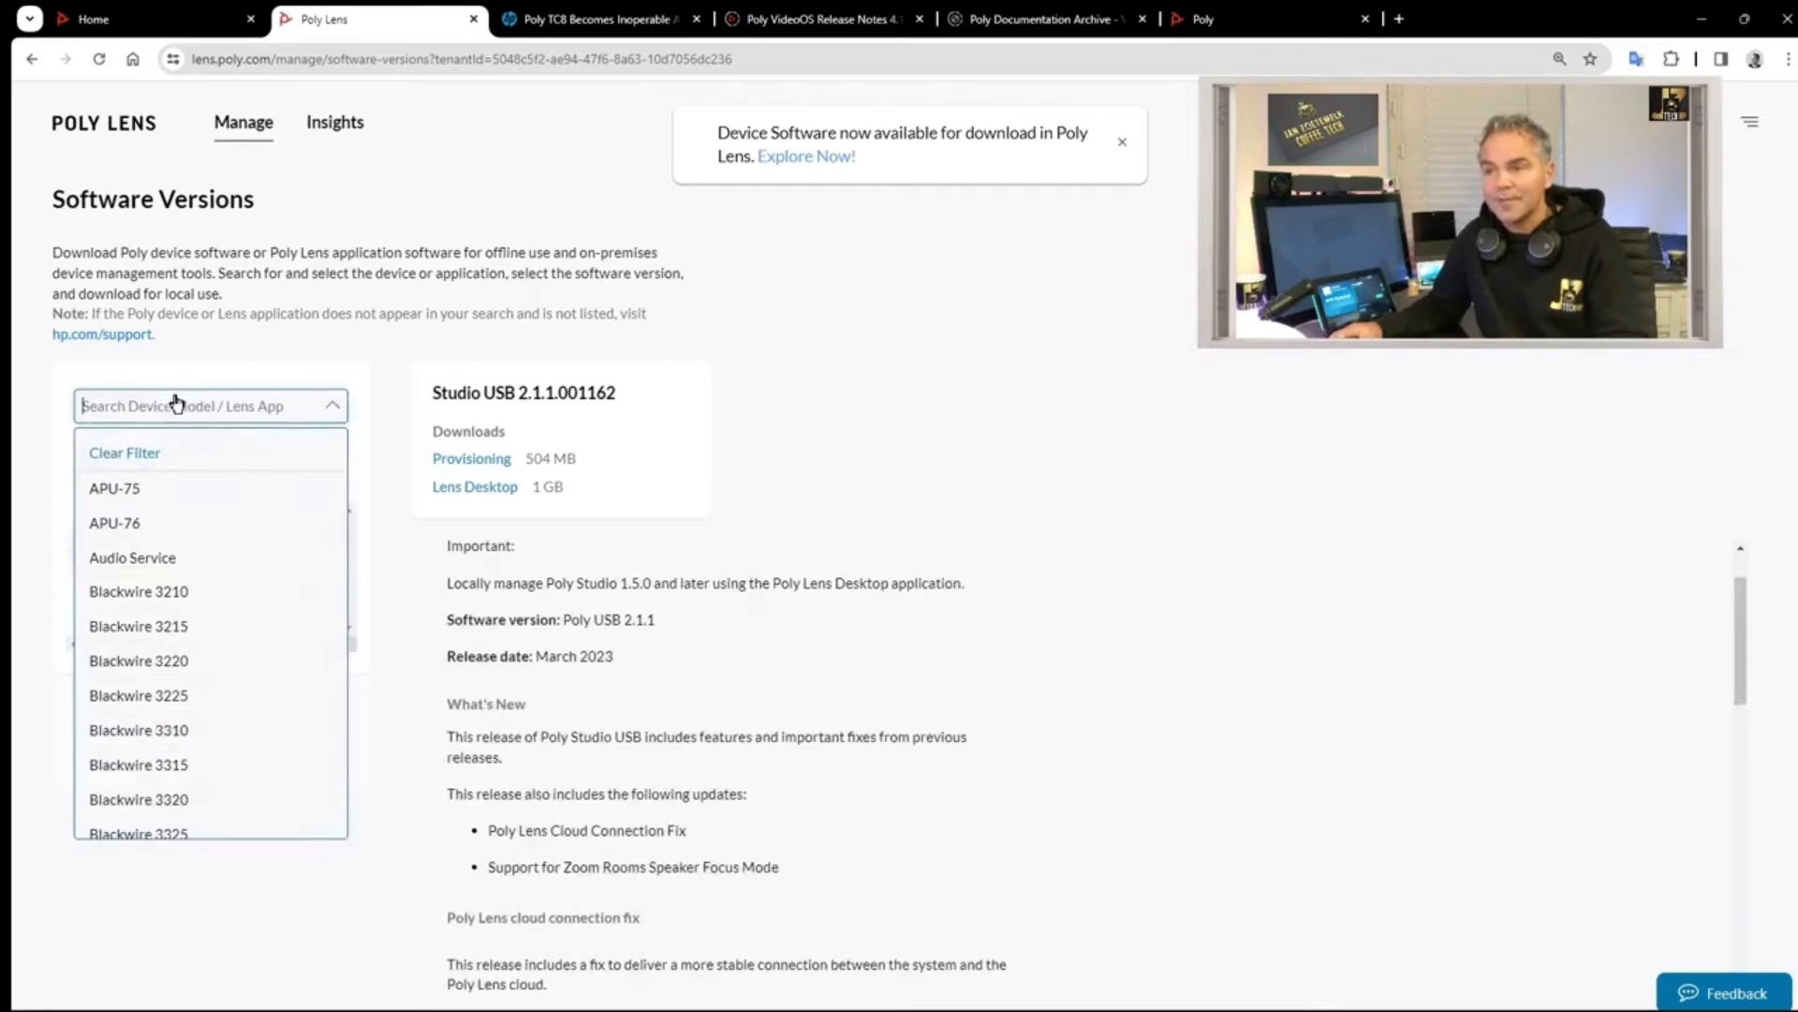
type("studio")
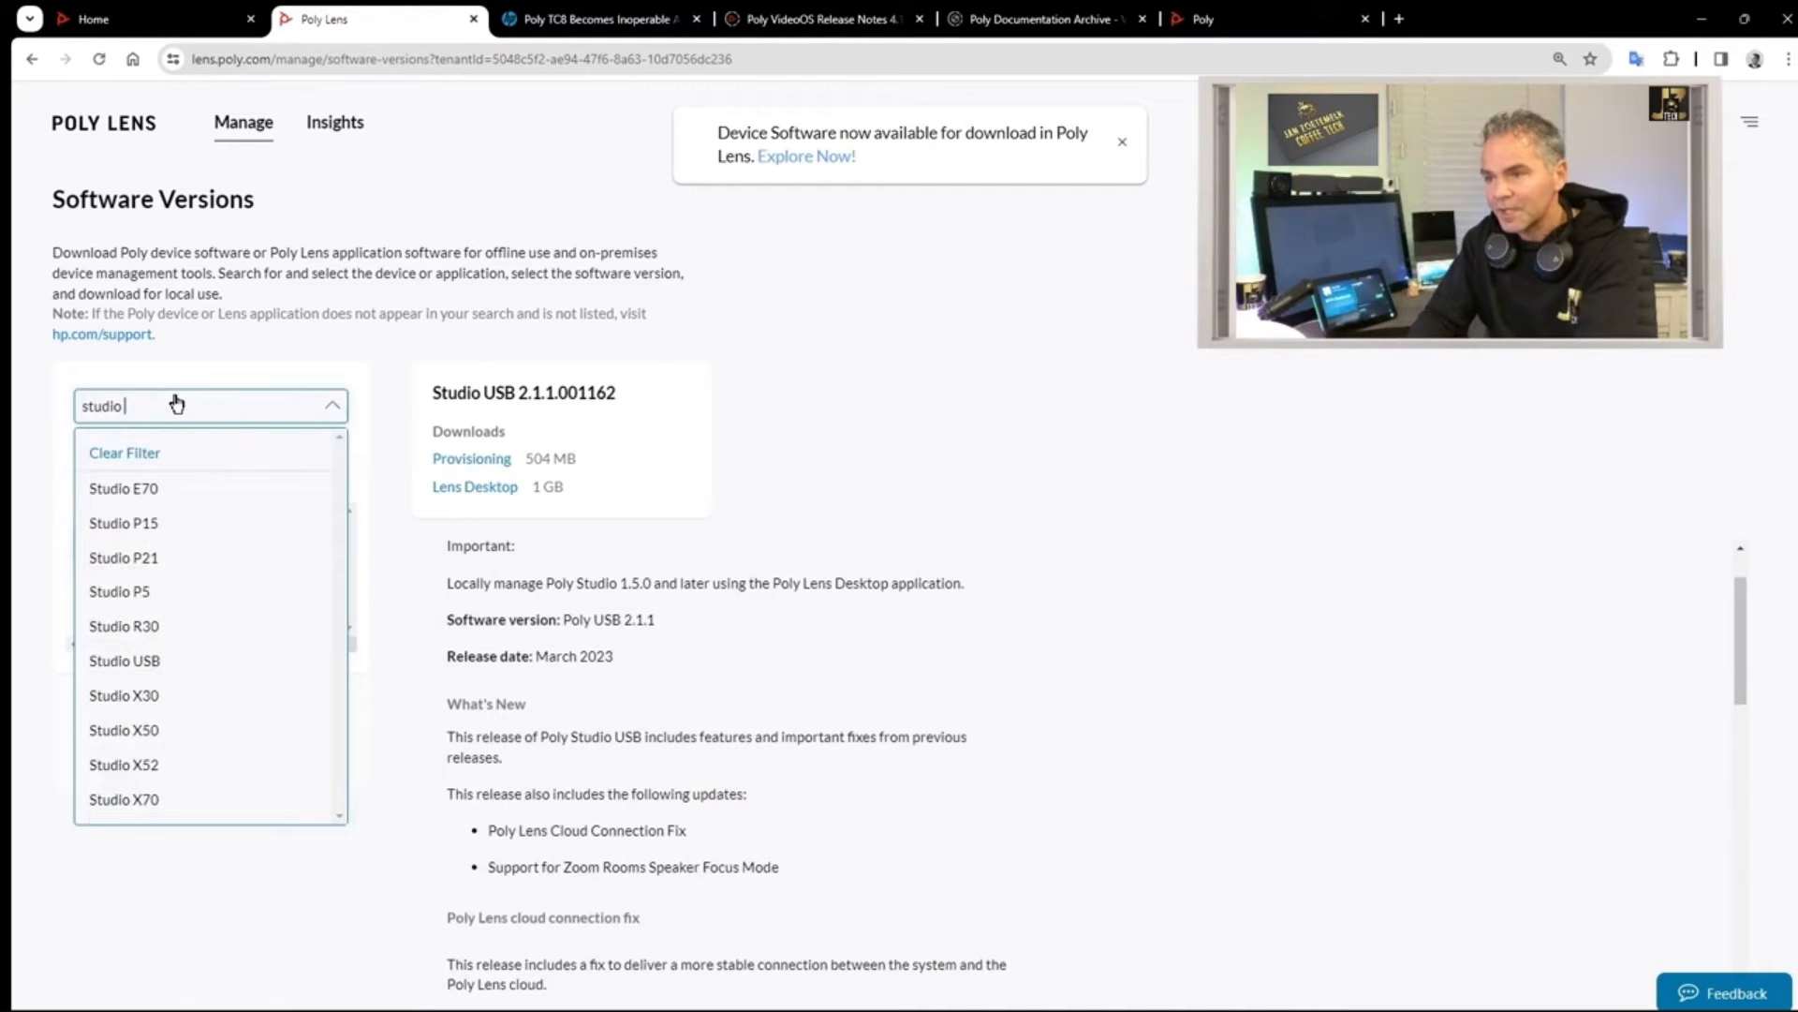
type(" x30")
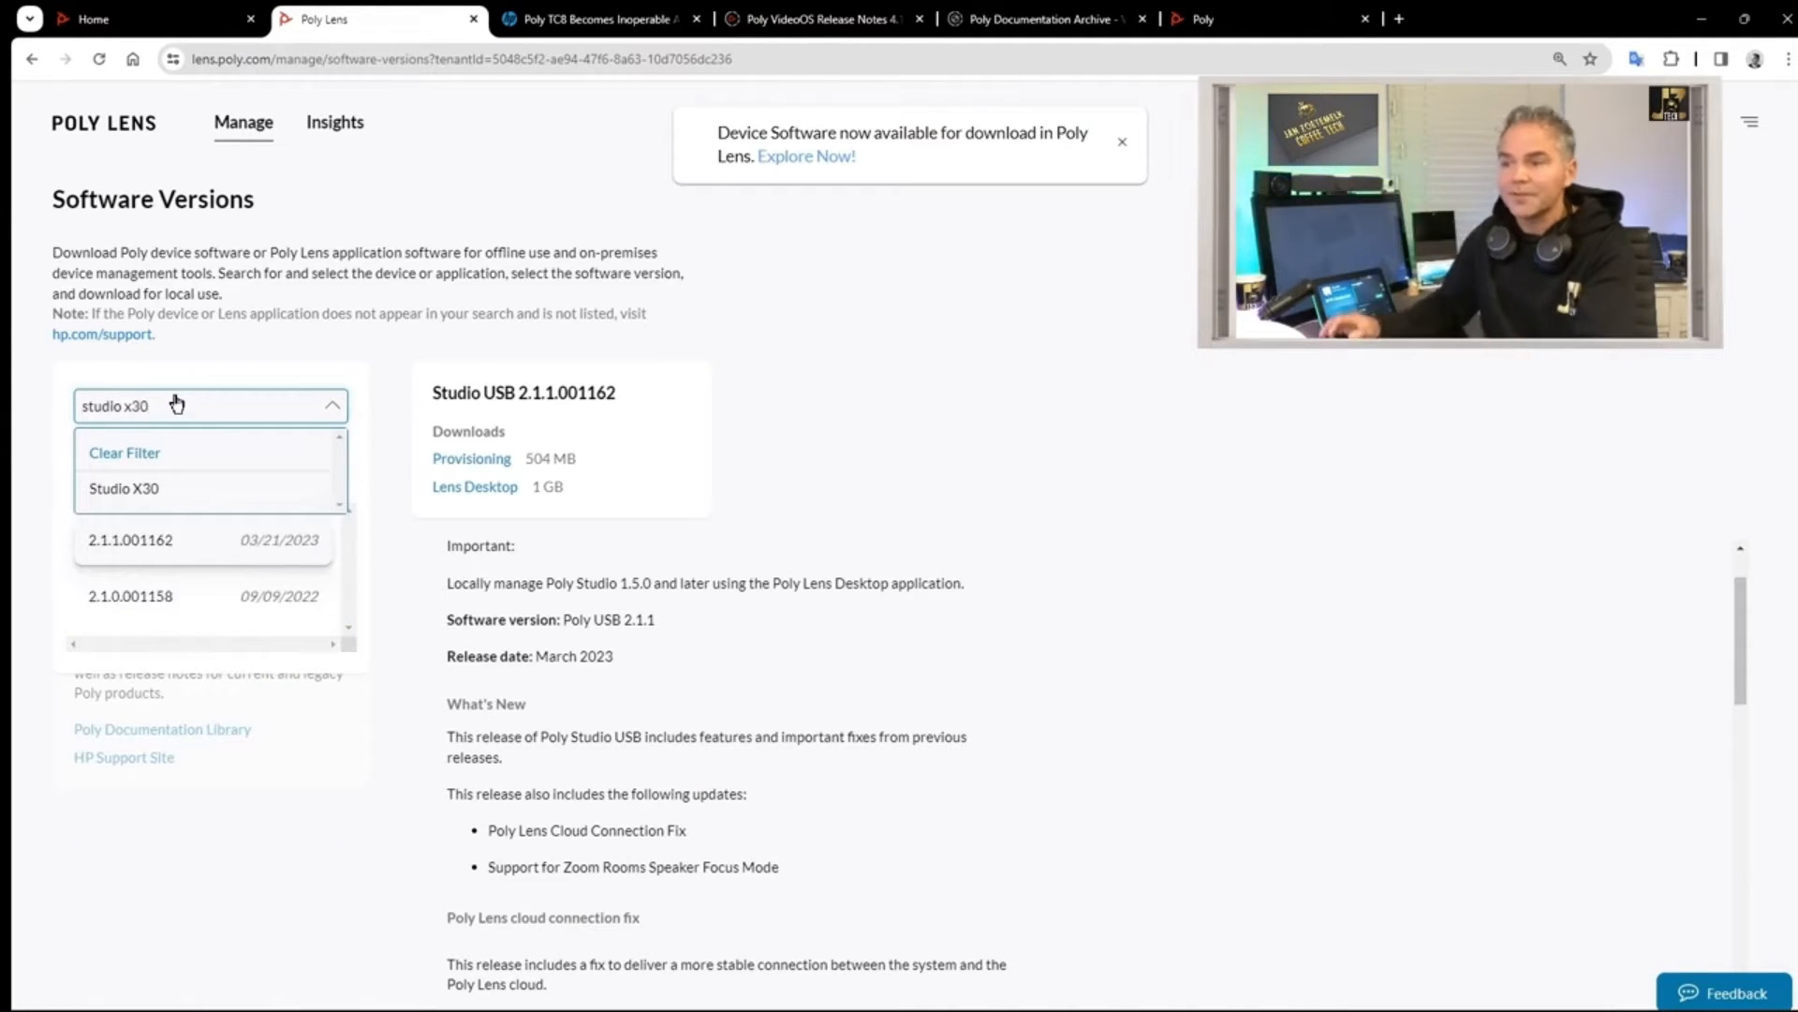
left_click(124, 489)
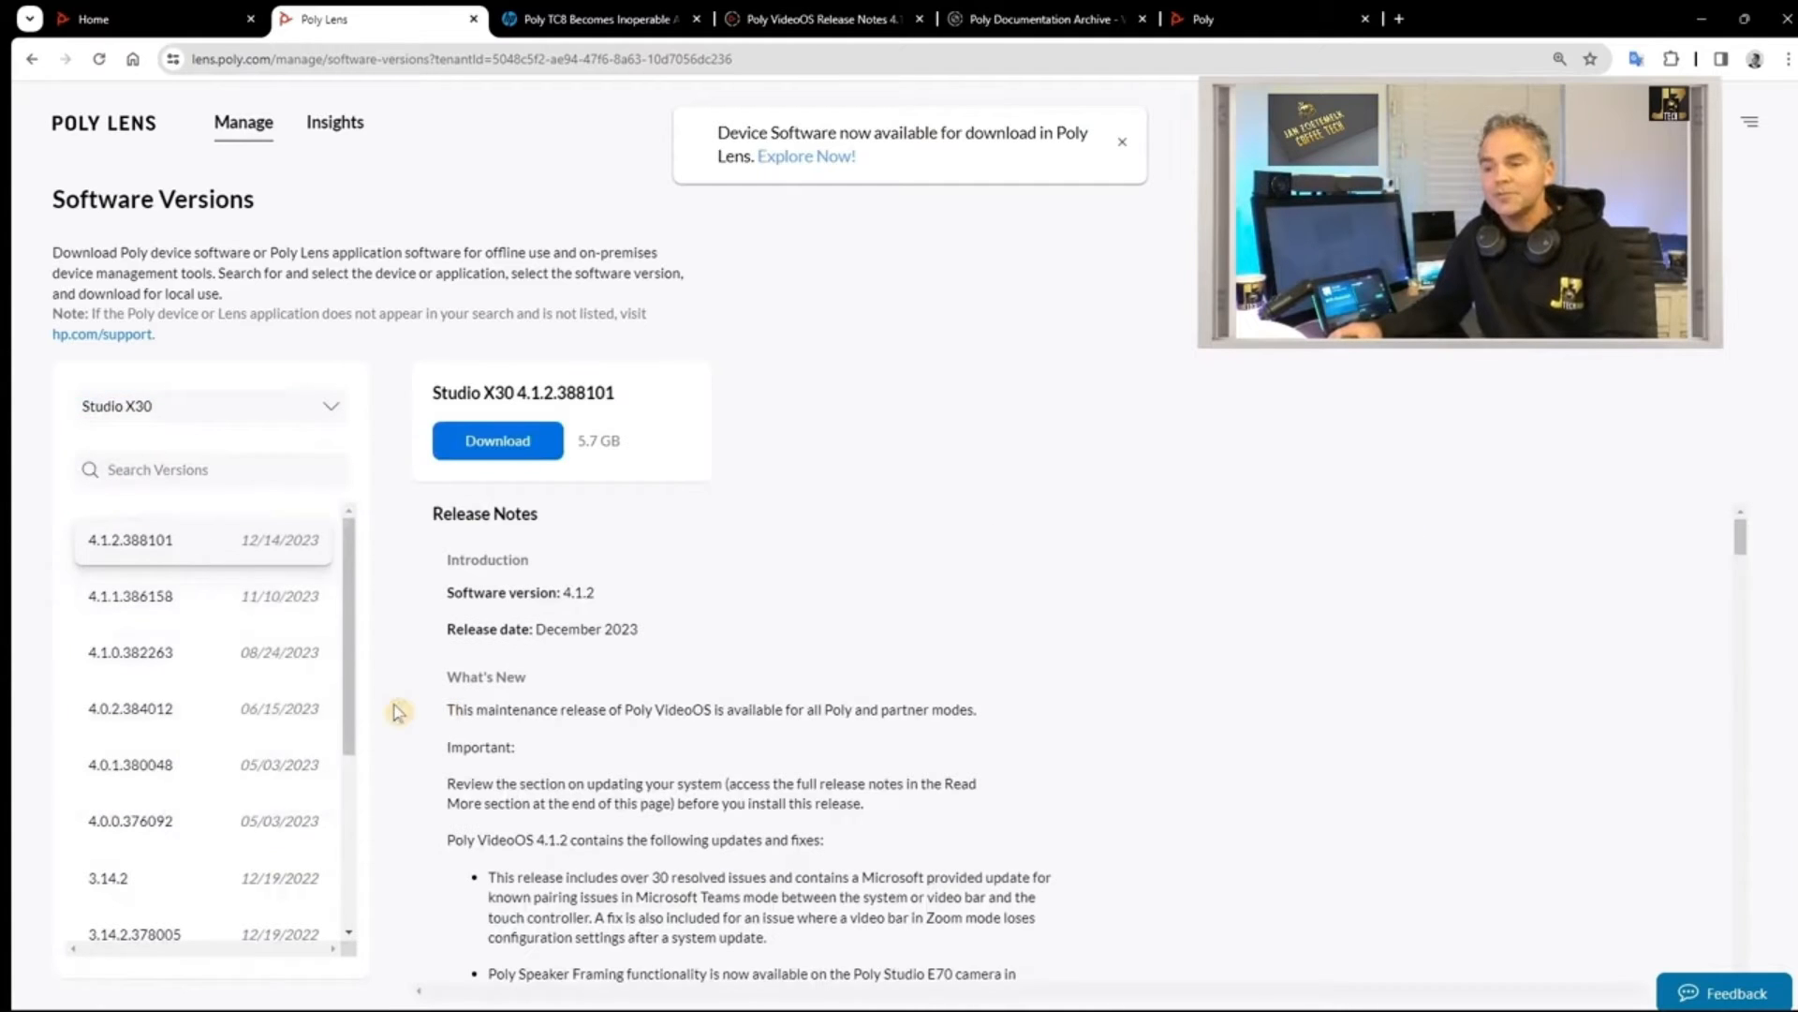
scroll(211, 703, "down", 1)
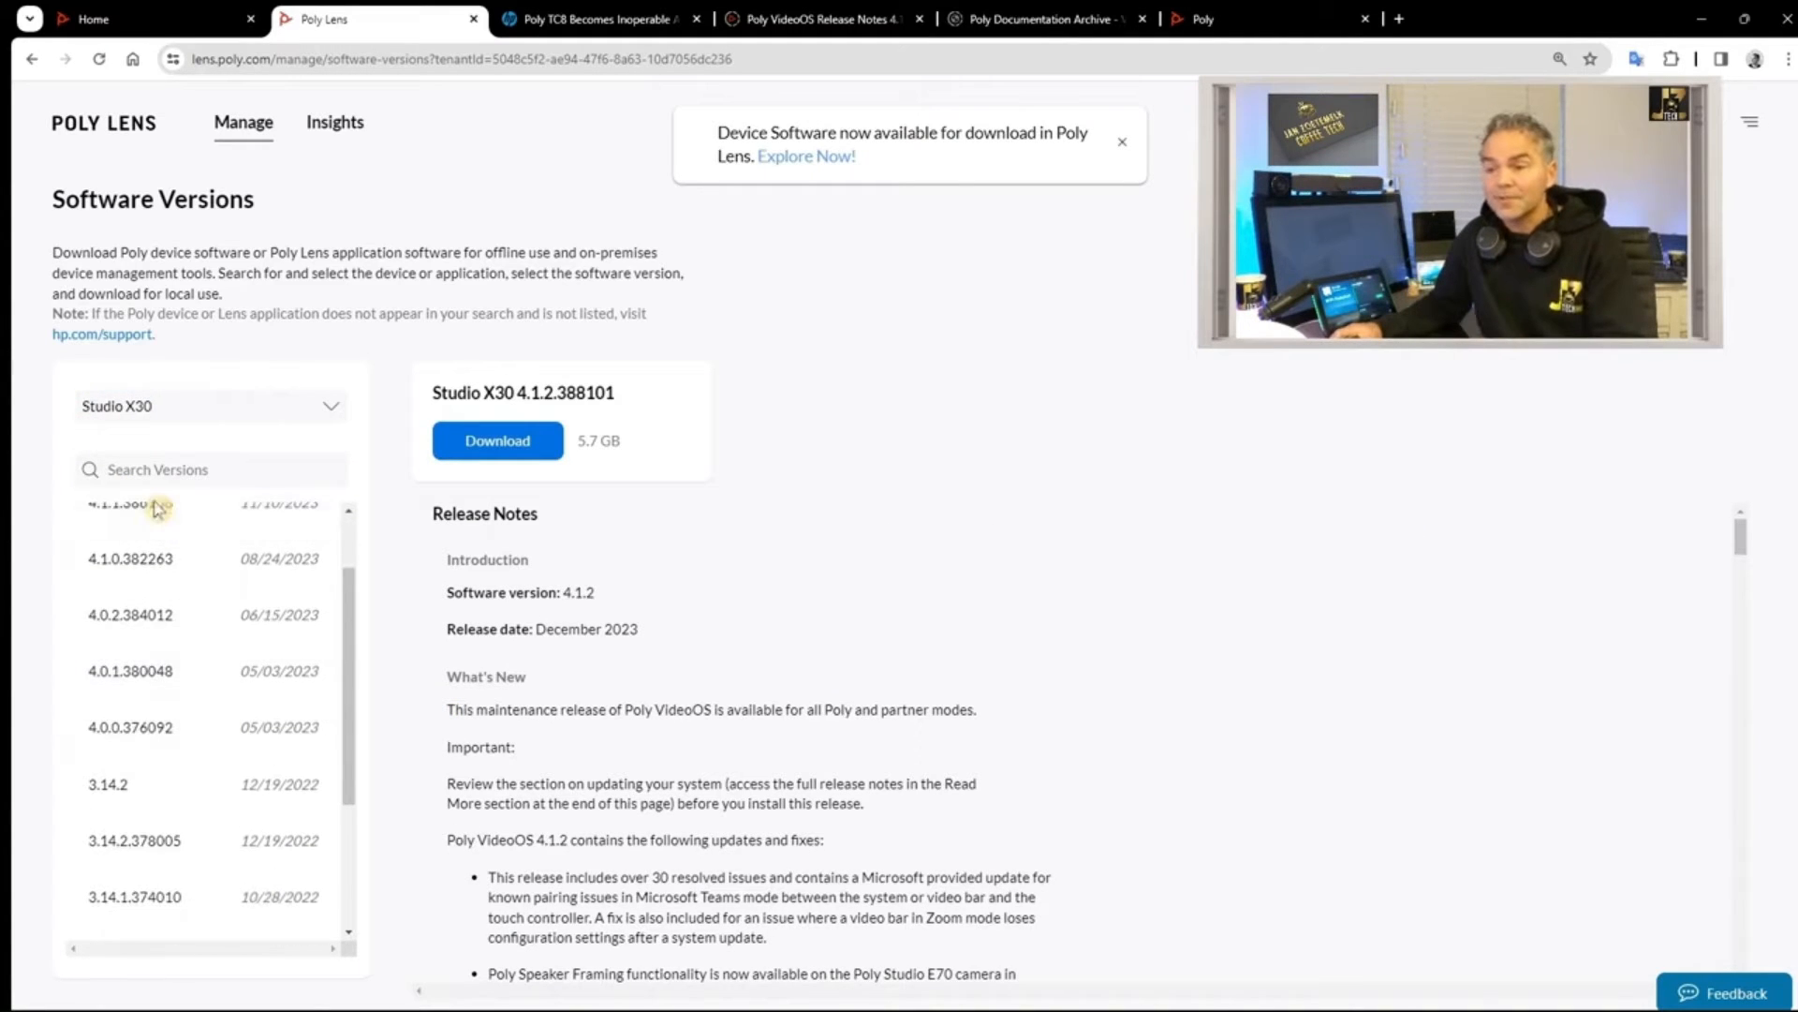
scroll(151, 619, "down", 2)
scroll(151, 675, "down", 2)
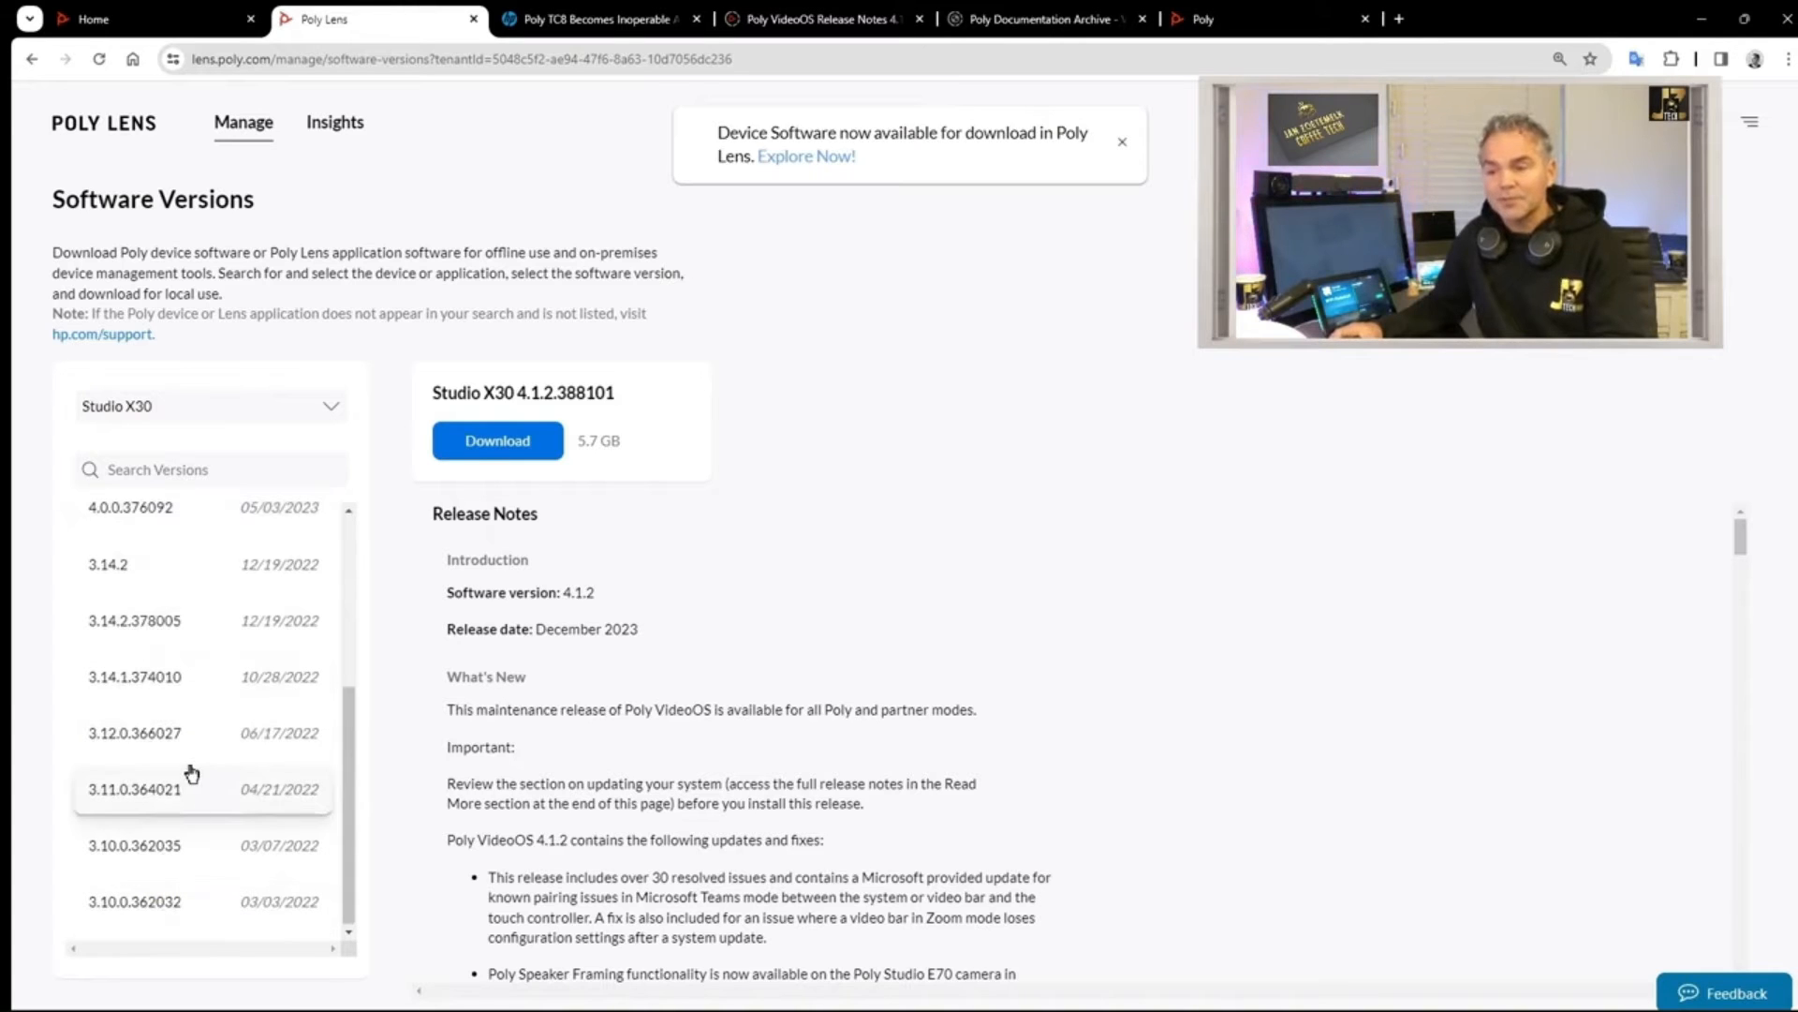
scroll(176, 758, "up", 3)
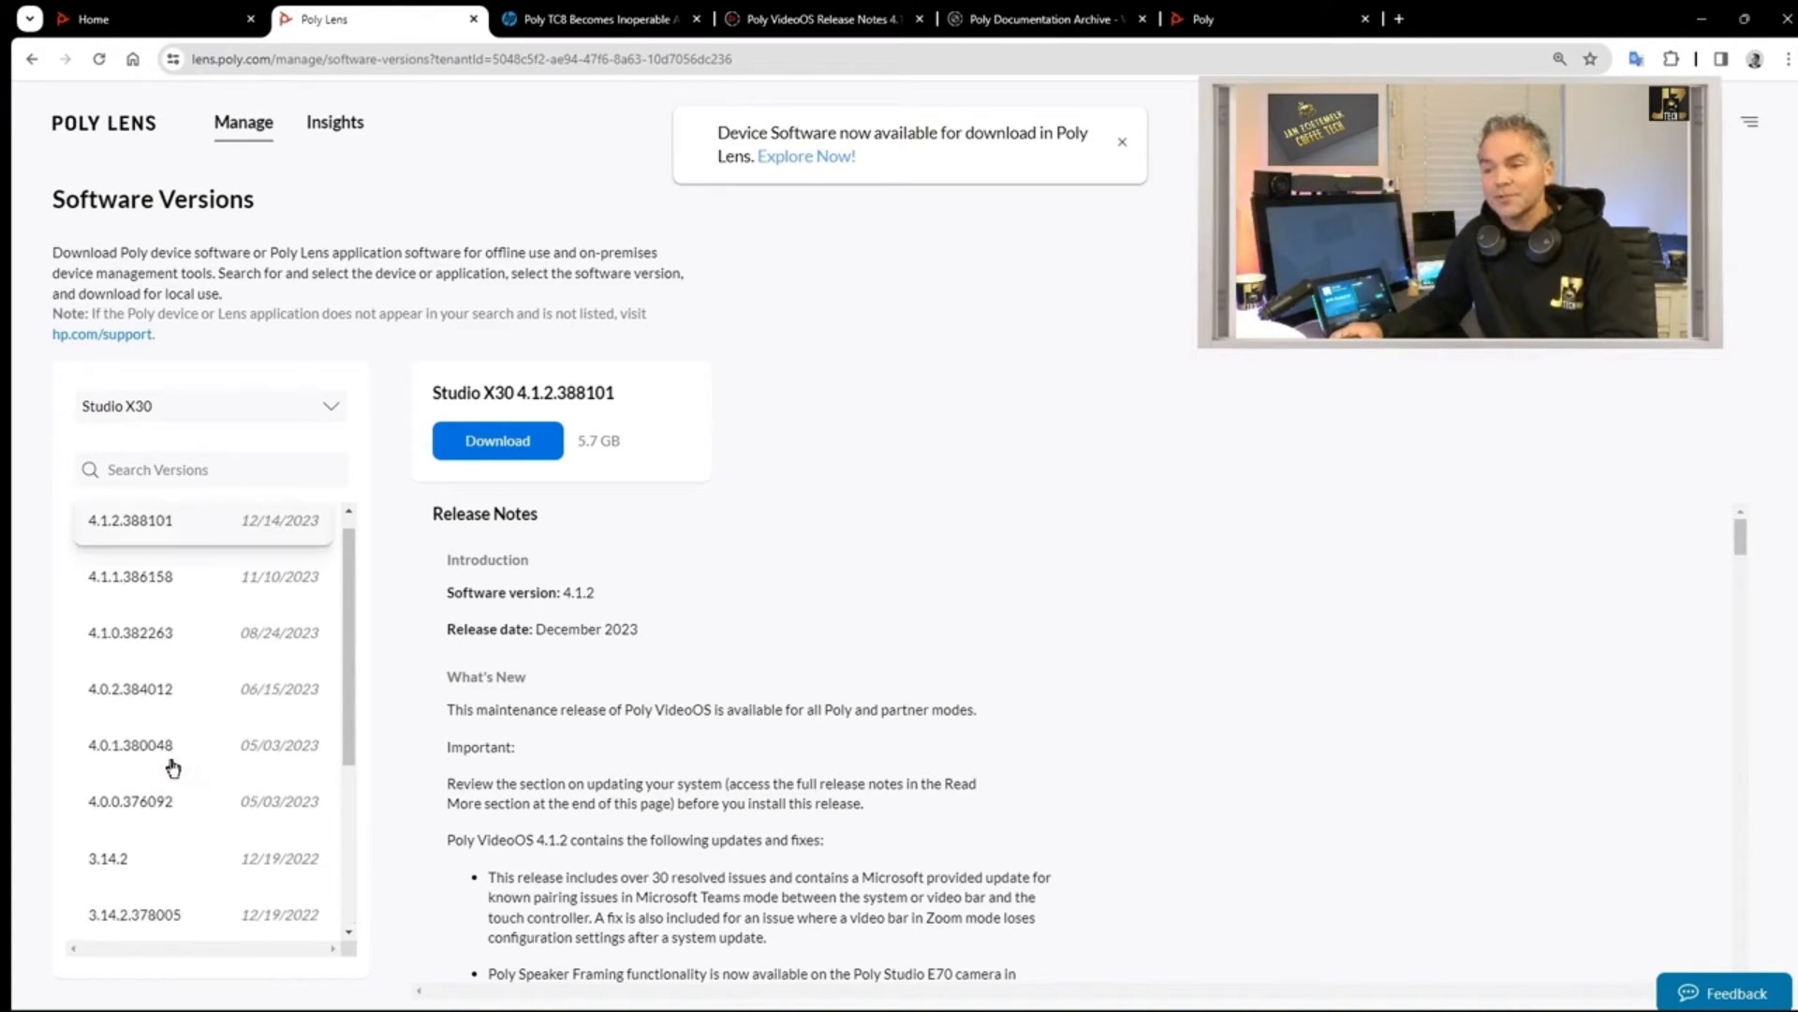
scroll(169, 703, "up", 2)
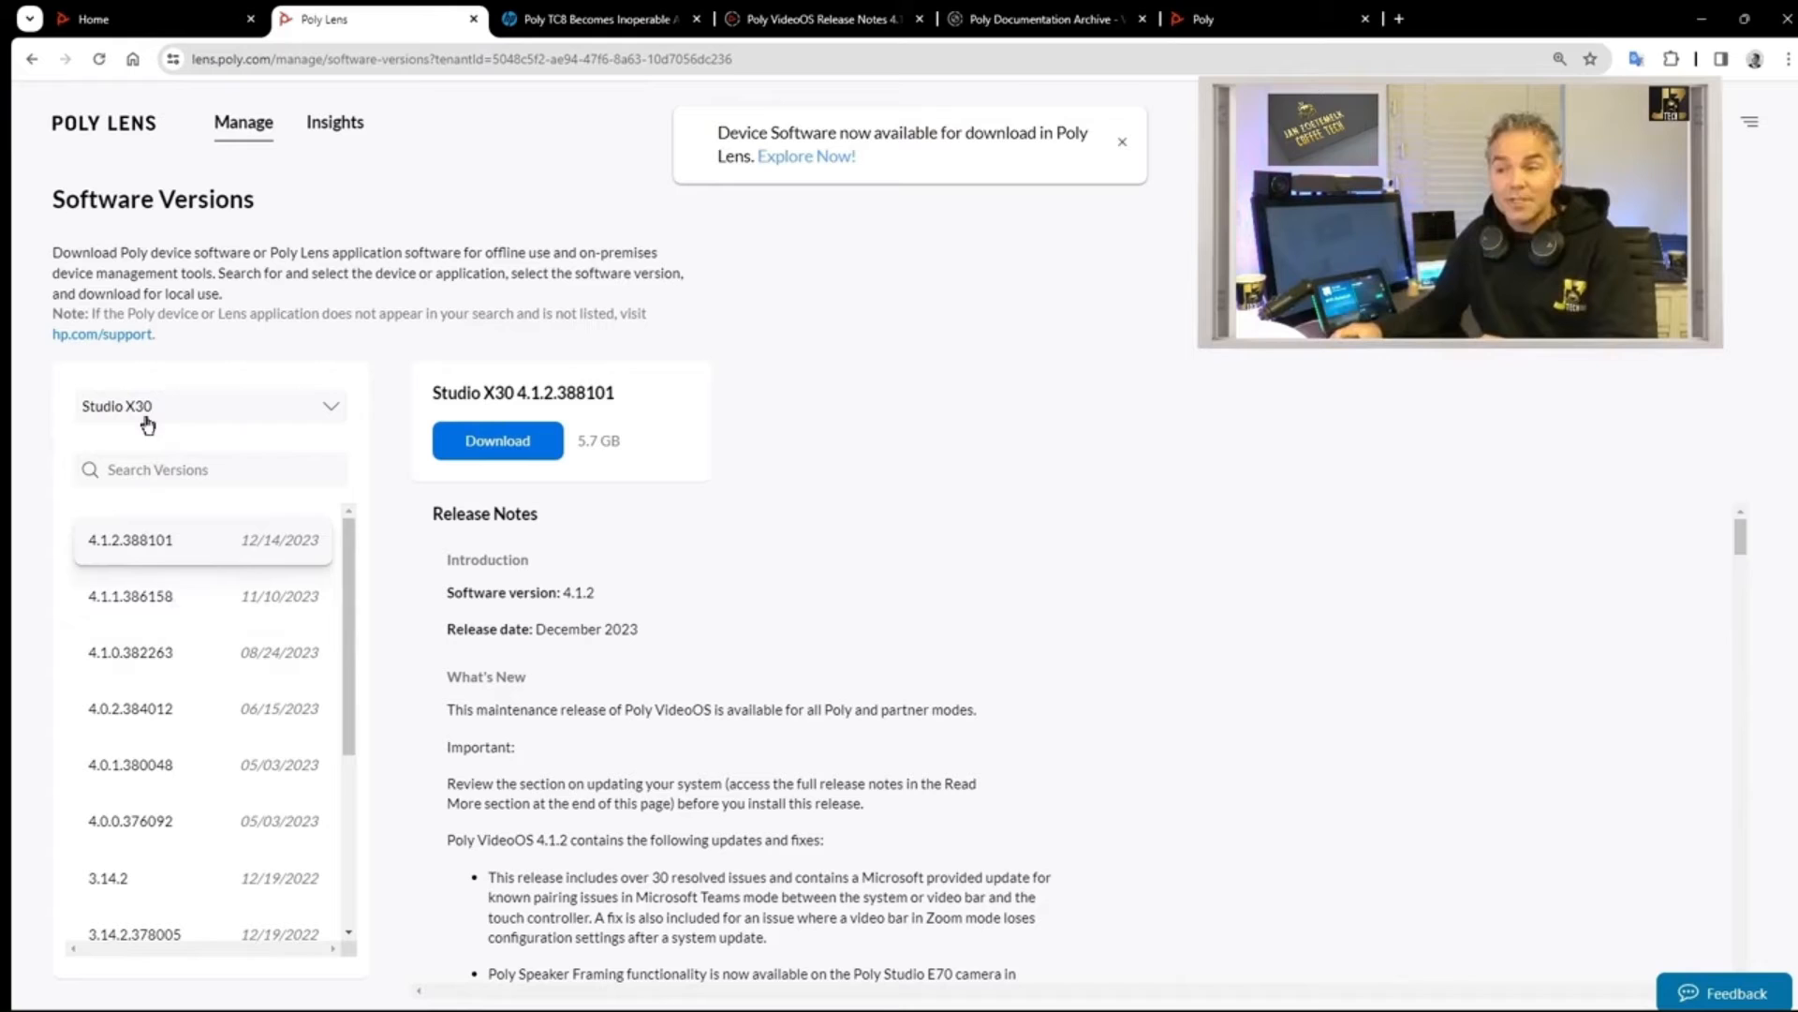
scroll(233, 694, "down", 2)
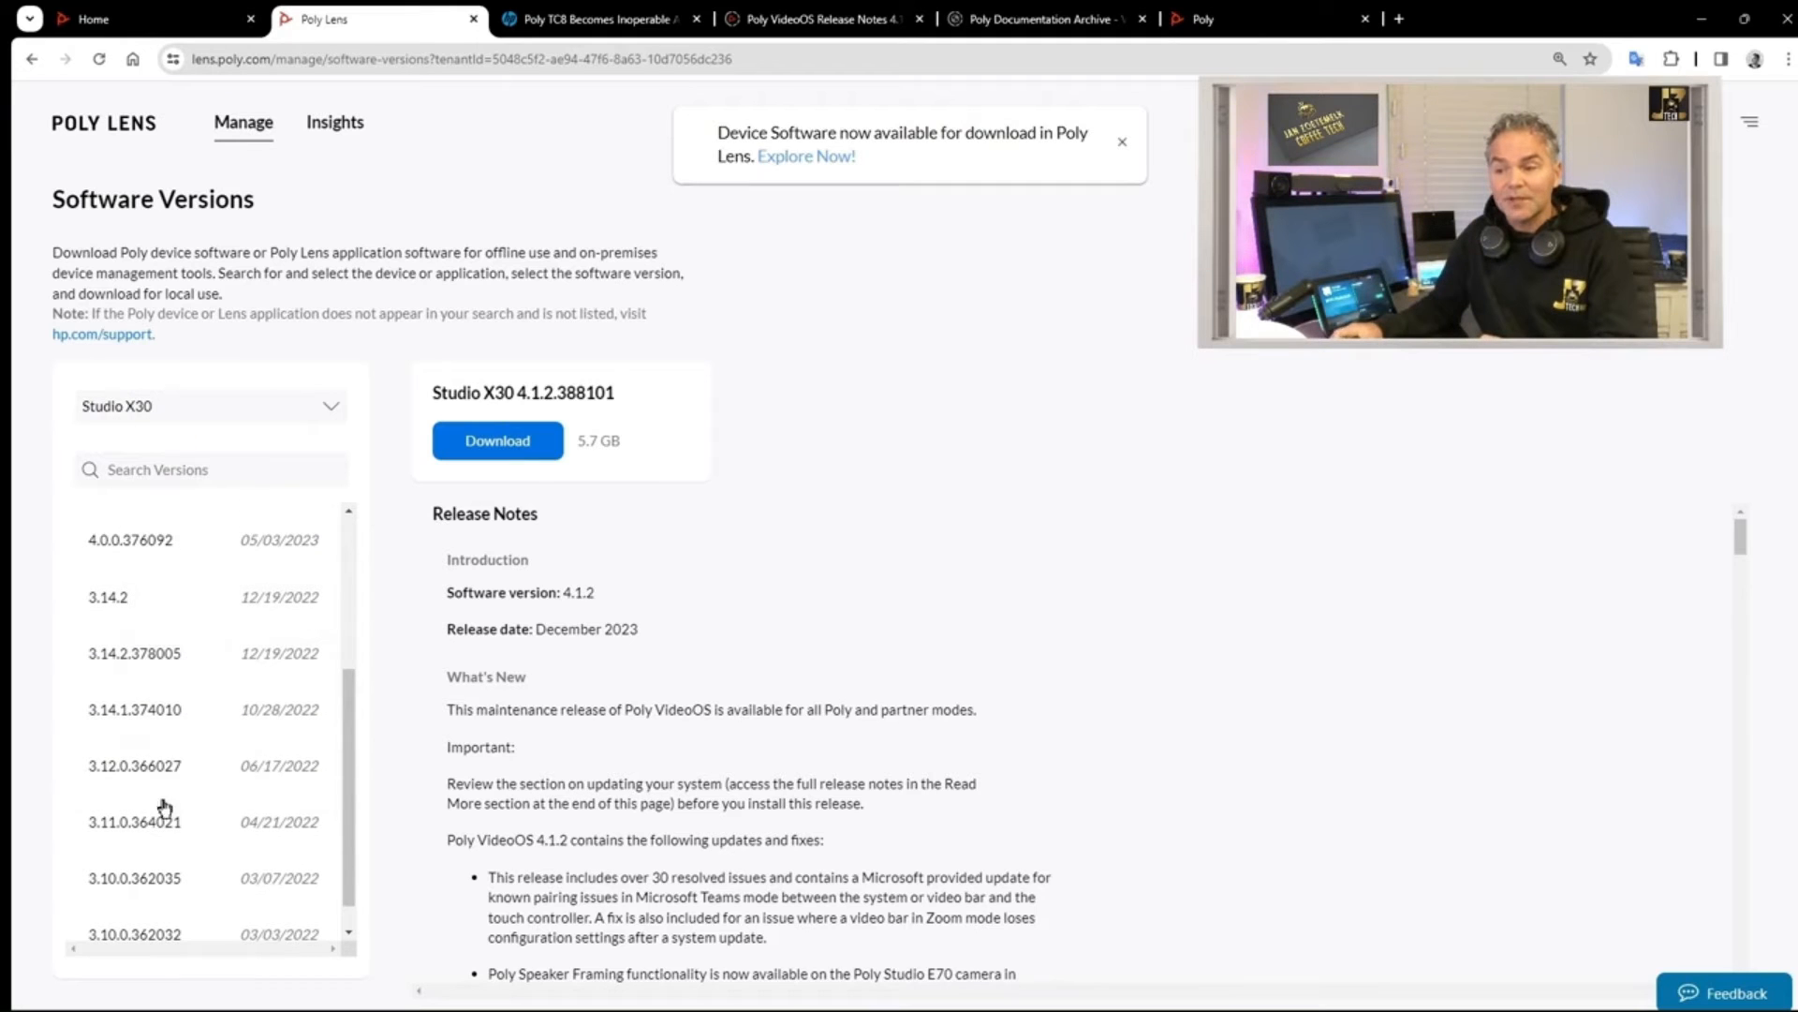
scroll(163, 770, "up", 2)
Switch the device model to Studio X52 to show its 4.1.2 release and known issues.
left_click(177, 407)
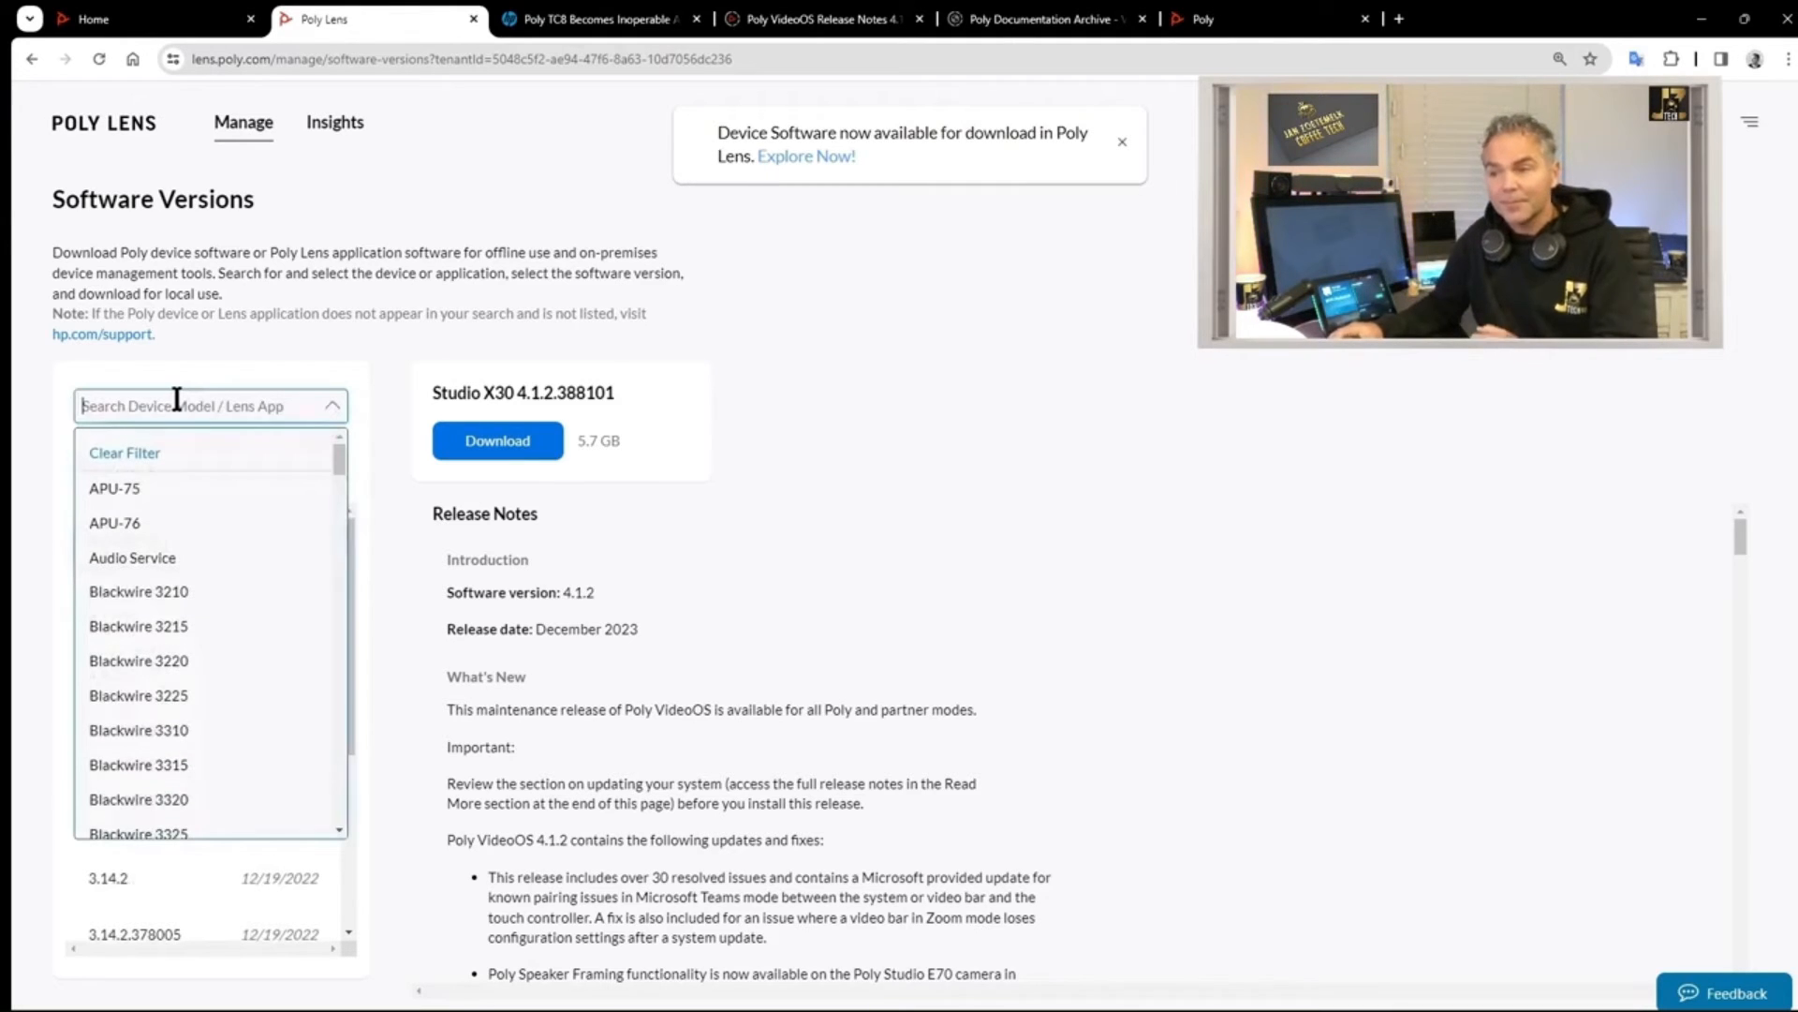
type("studio x")
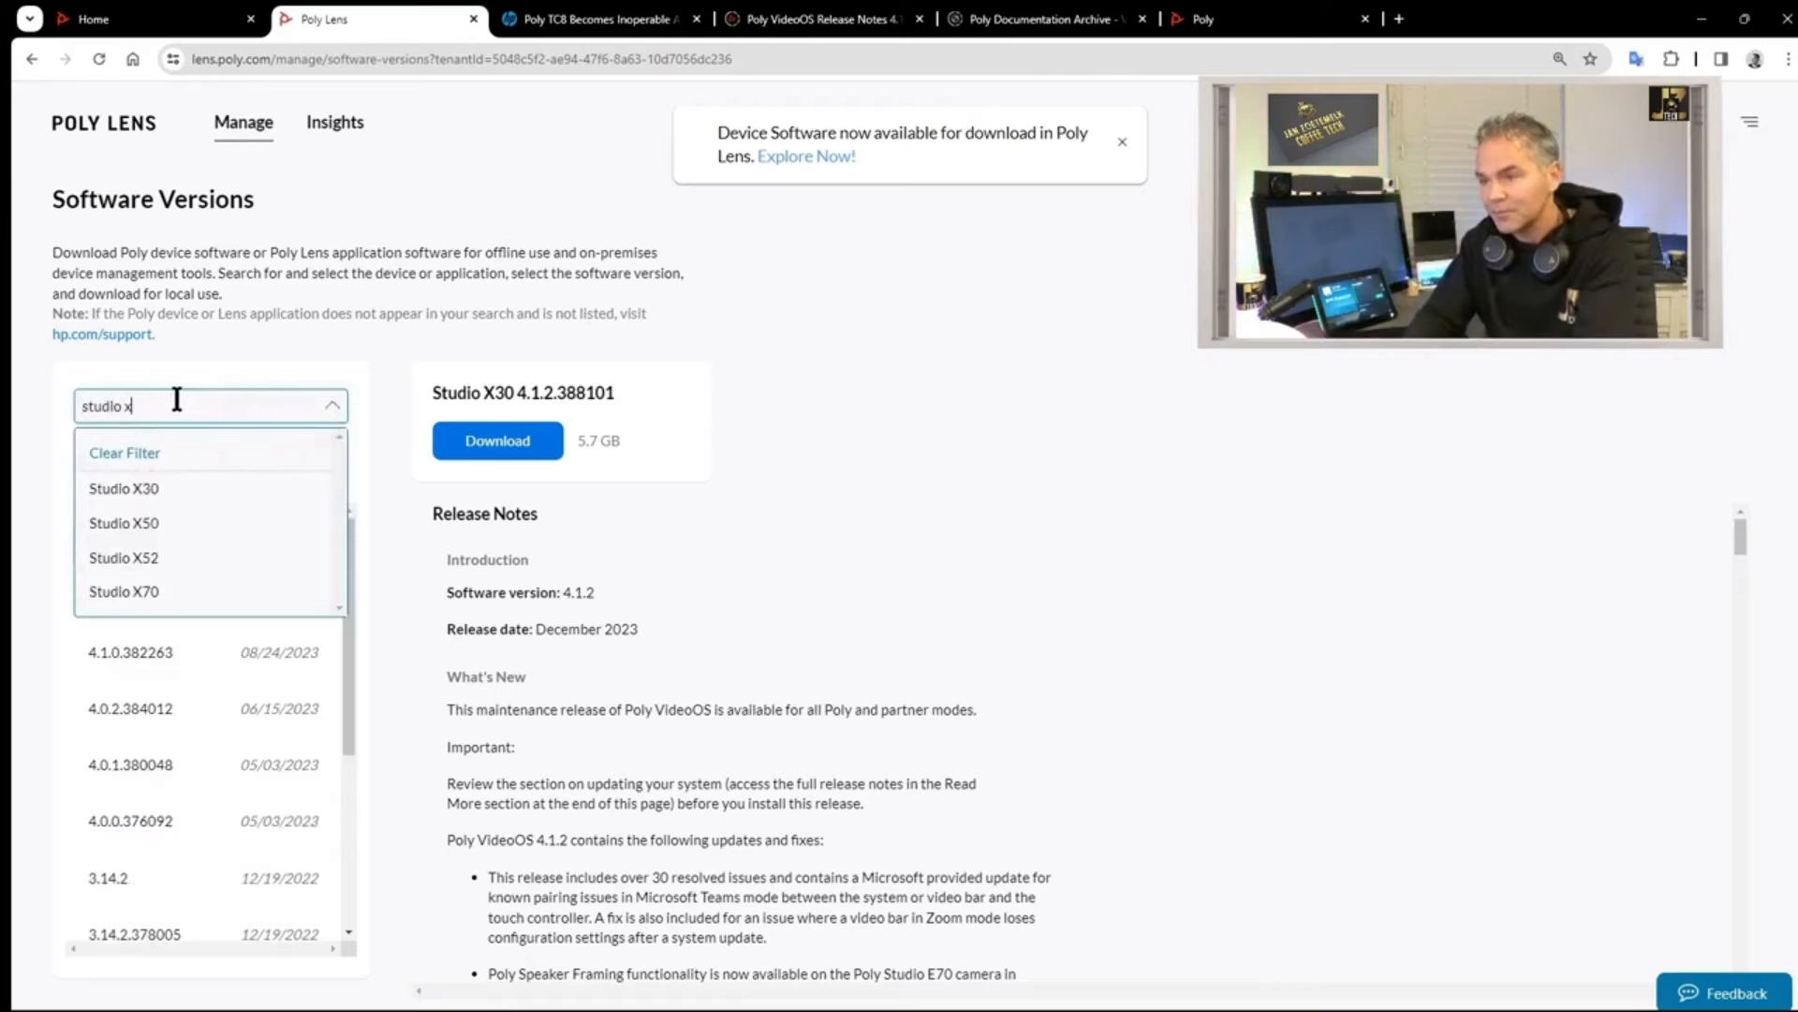
type("52")
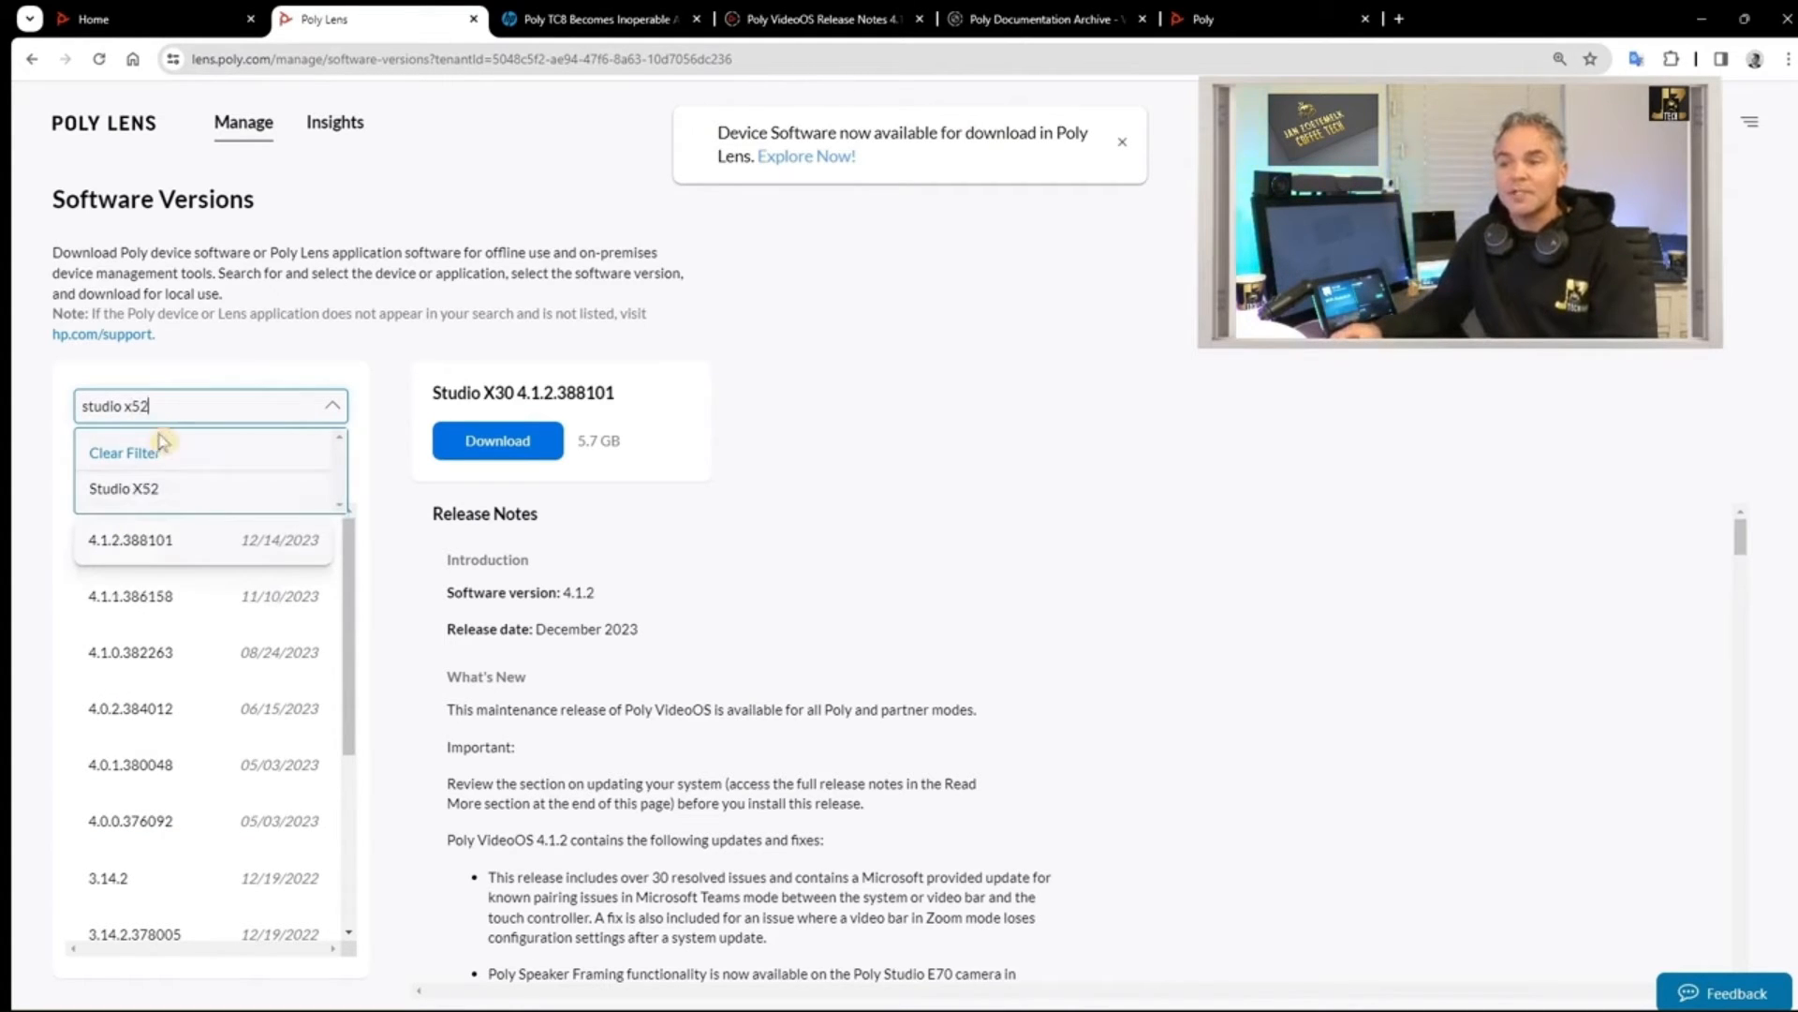
left_click(125, 488)
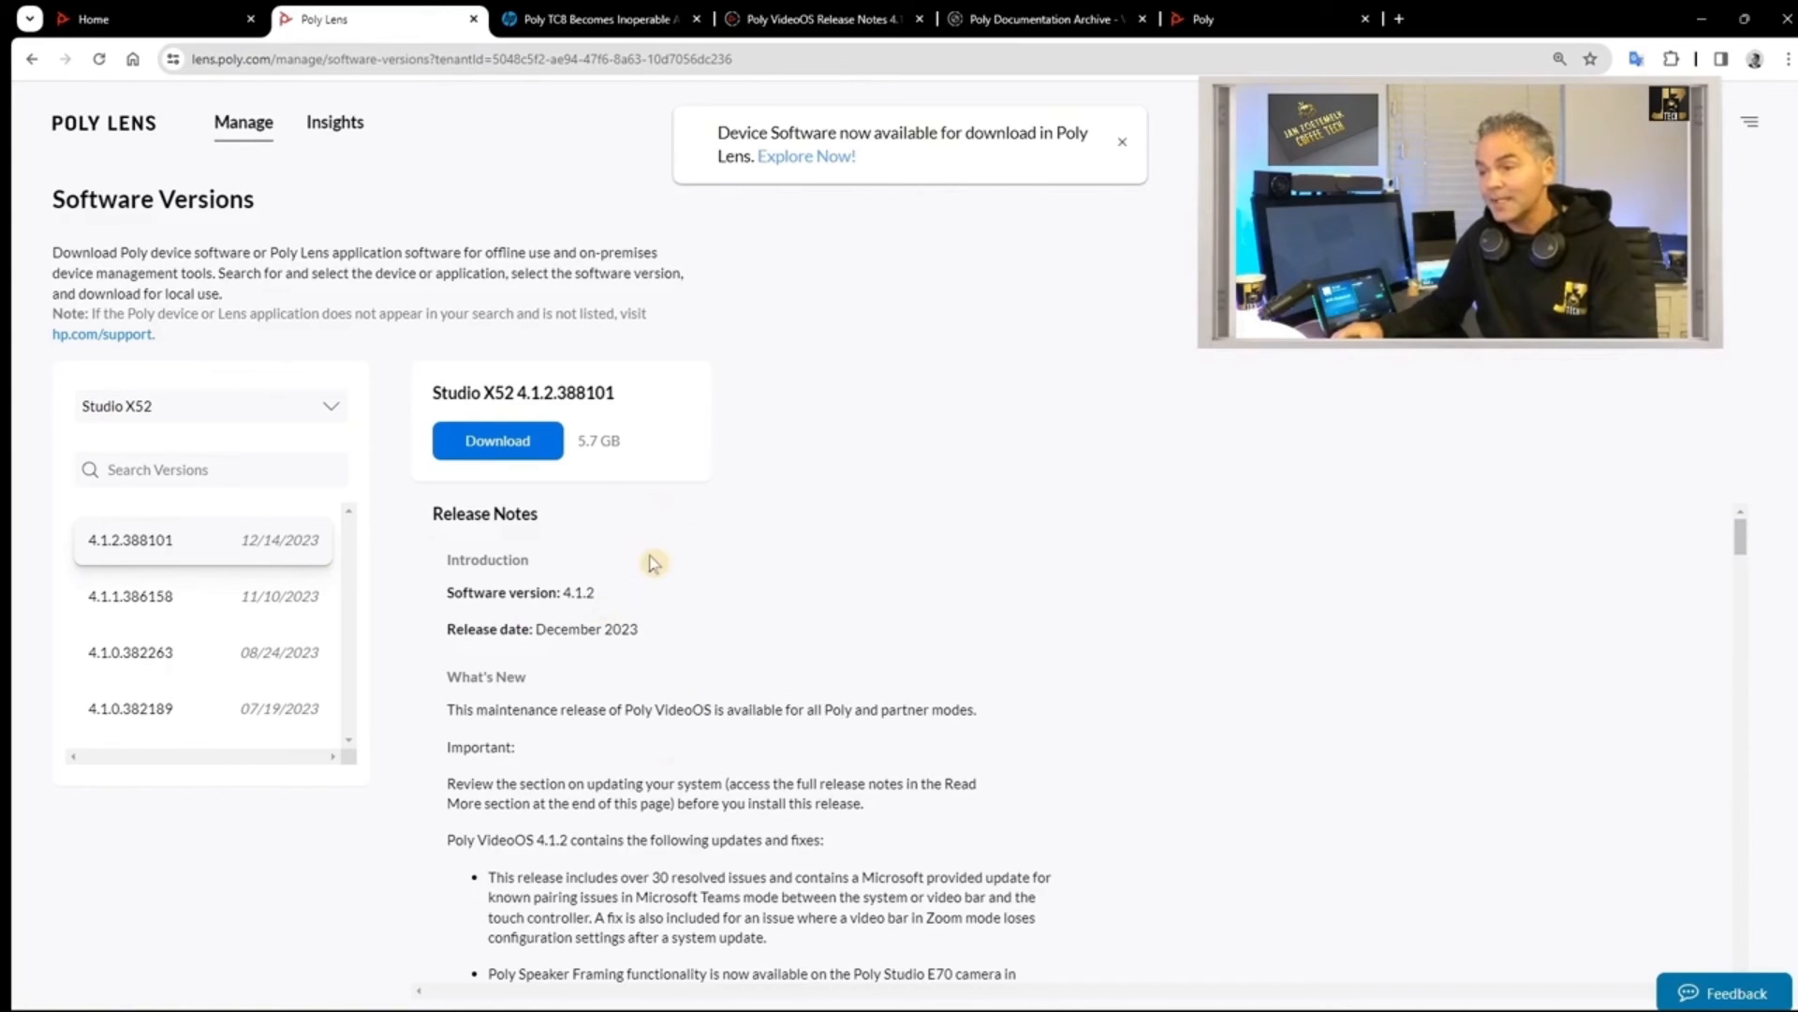
scroll(661, 605, "down", 5)
scroll(675, 619, "down", 5)
scroll(690, 632, "down", 5)
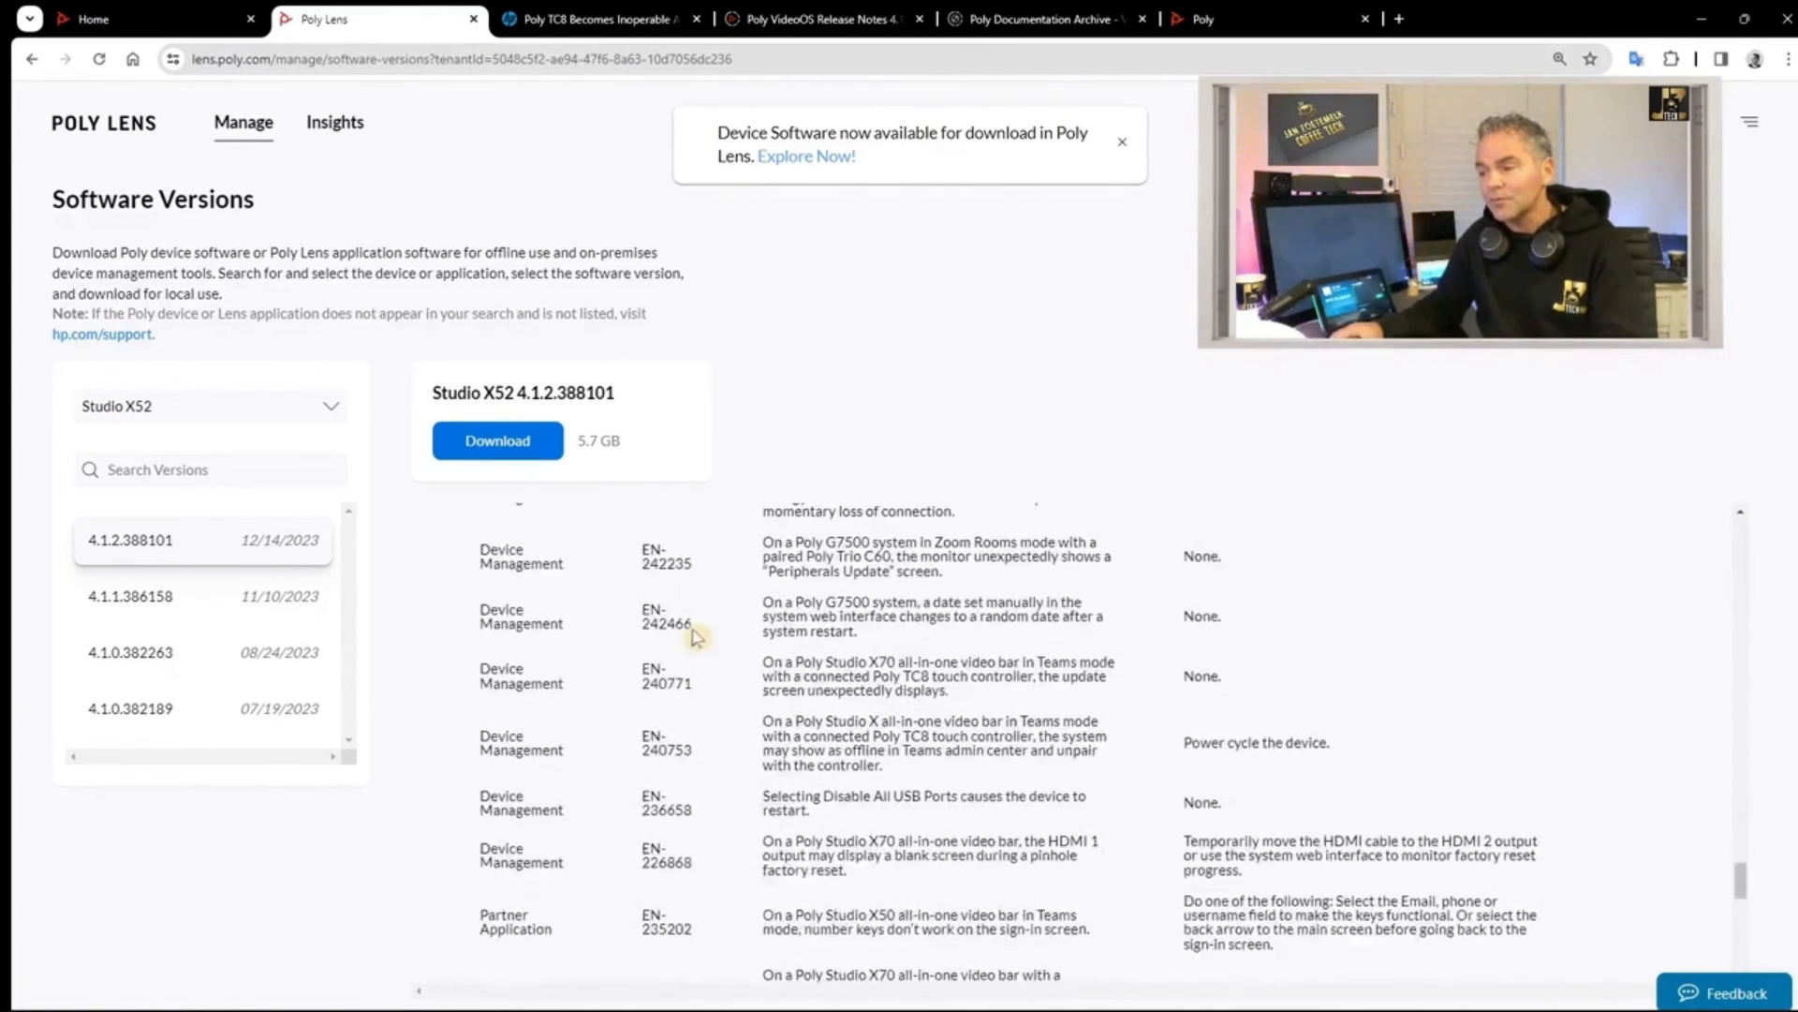
scroll(693, 635, "down", 5)
scroll(692, 635, "down", 3)
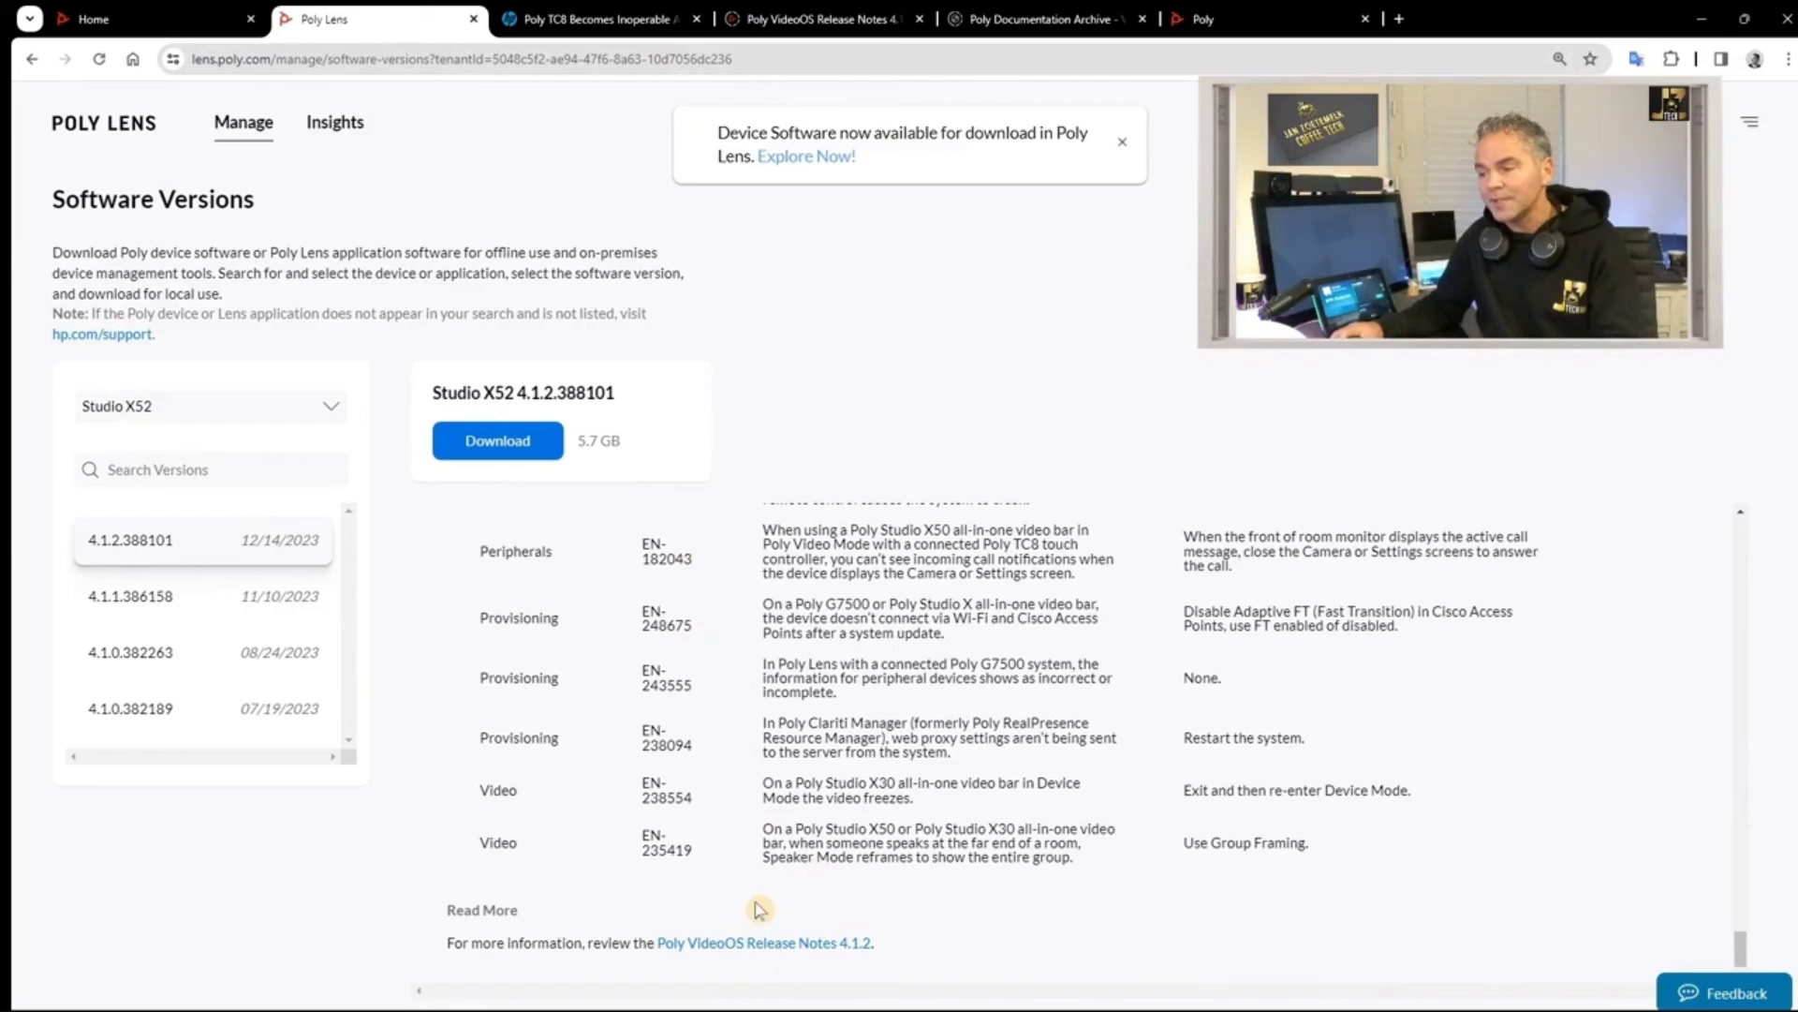